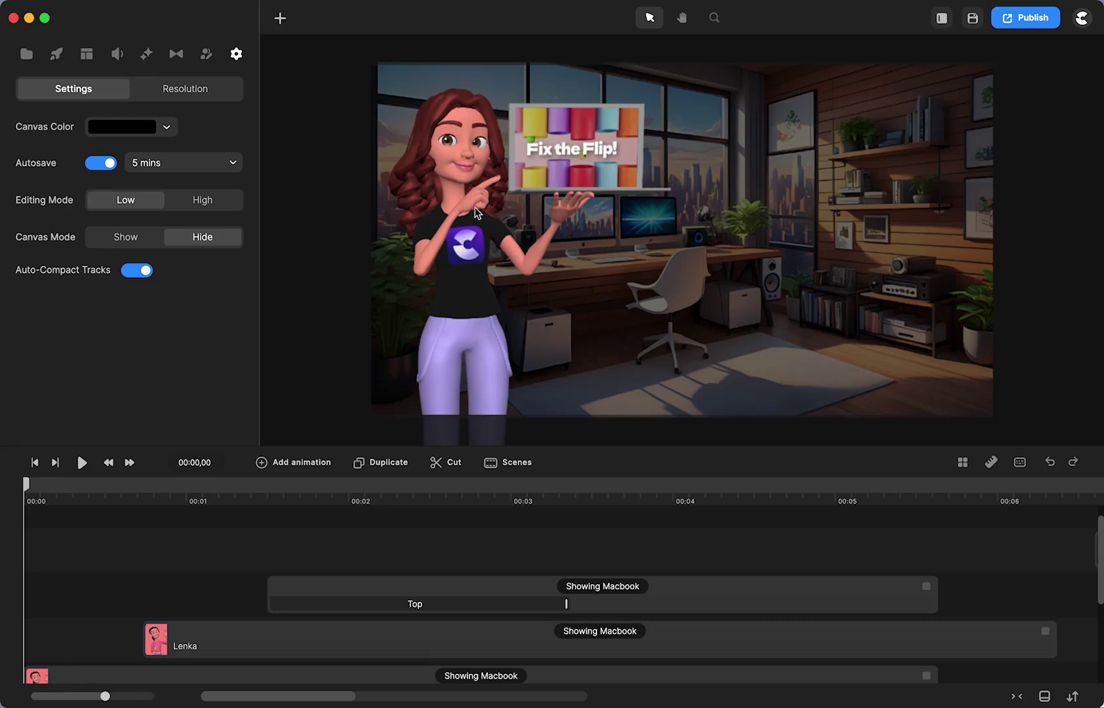
Select Lenka in the office scene to show her Top, Bottom, Shoes, Hats, Hair and Glasses options.
{"action": "left_click", "coordinate": [474, 208]}
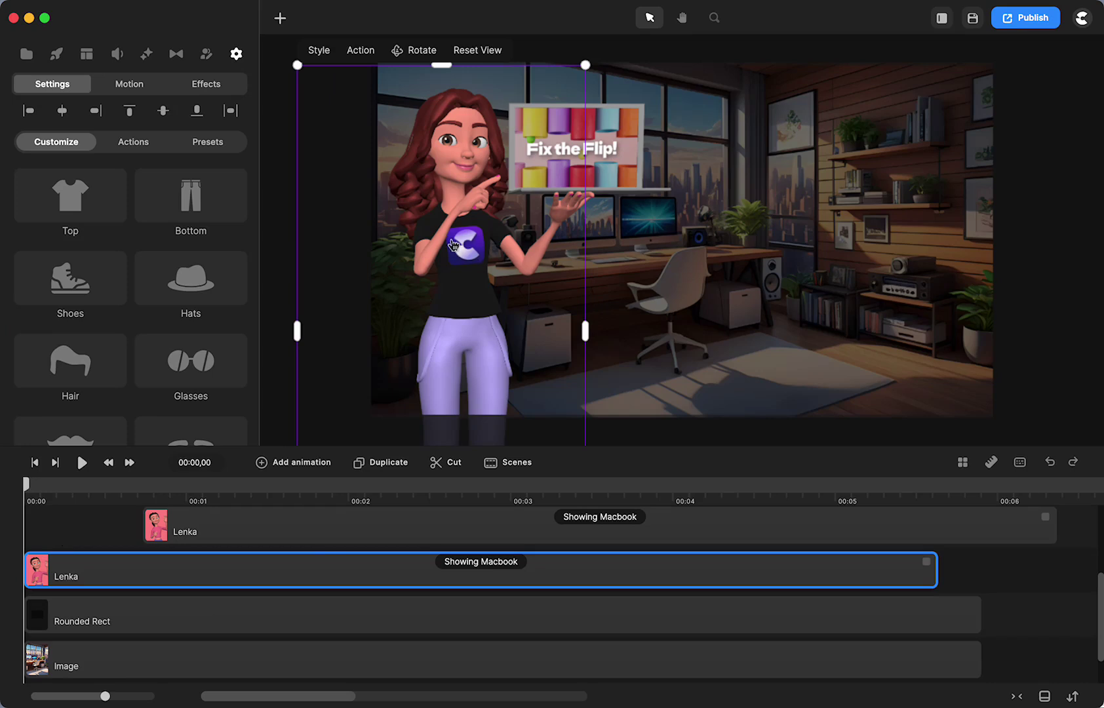
Flip Lenka horizontally in Properties and drag her to the right side of the scene.
{"action": "scroll", "coordinate": [161, 270], "scroll_direction": "down", "scroll_amount": 5}
{"action": "scroll", "coordinate": [161, 272], "scroll_direction": "down", "scroll_amount": 4}
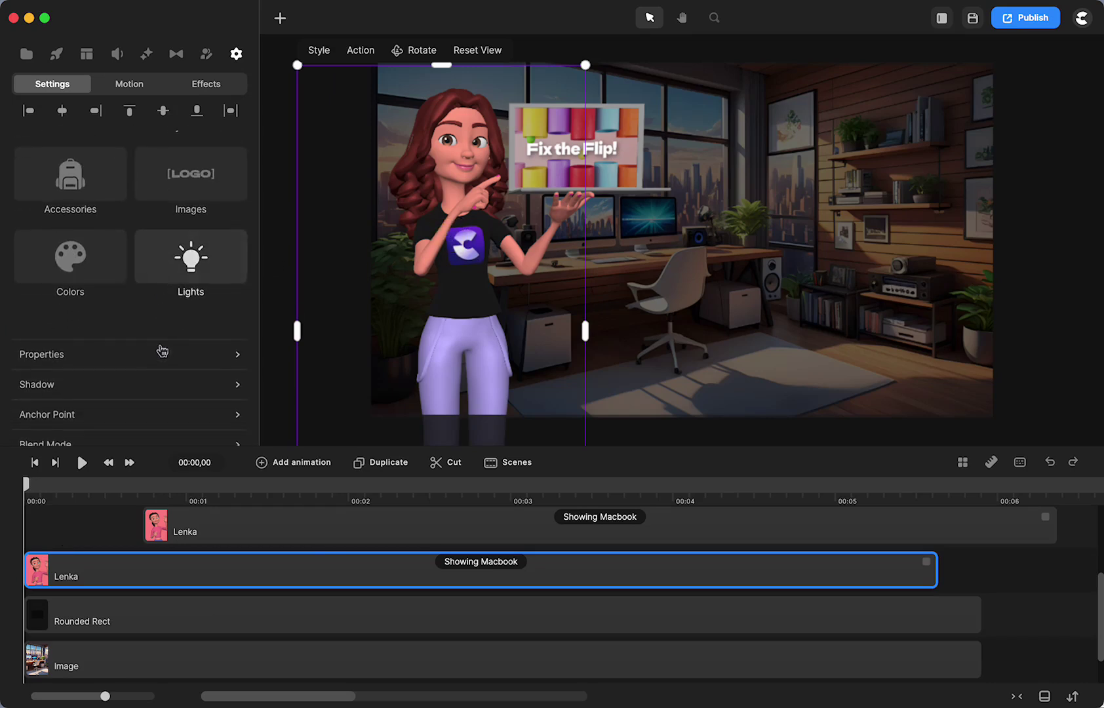
{"action": "left_click", "coordinate": [172, 354]}
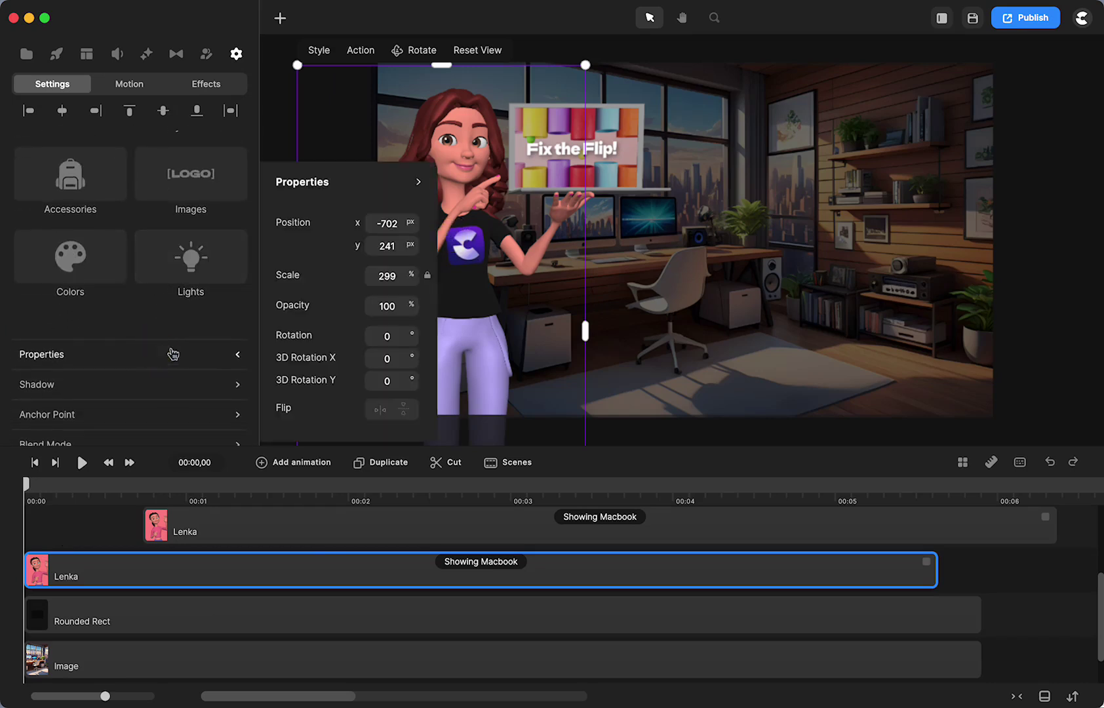
{"action": "left_click", "coordinate": [379, 410]}
{"action": "left_click_drag", "start_coordinate": [492, 298], "coordinate": [914, 289]}
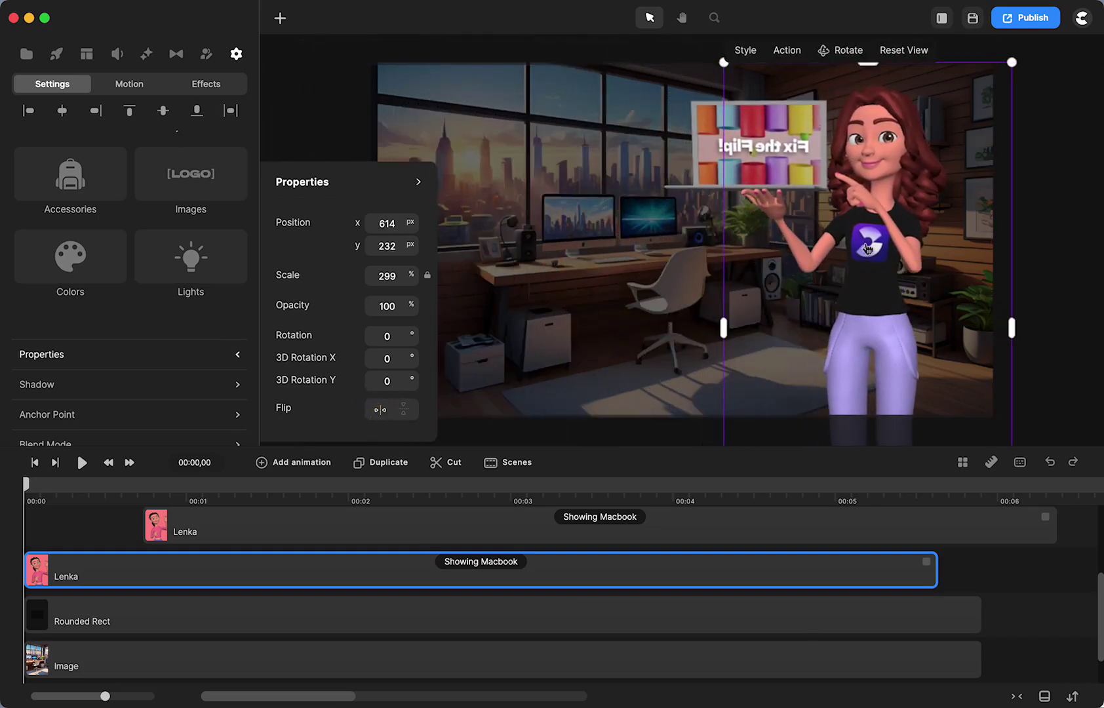
Select the Rounded Rect background layer to inspect the mirrored Fix the Flip! sign.
{"action": "left_click", "coordinate": [664, 162]}
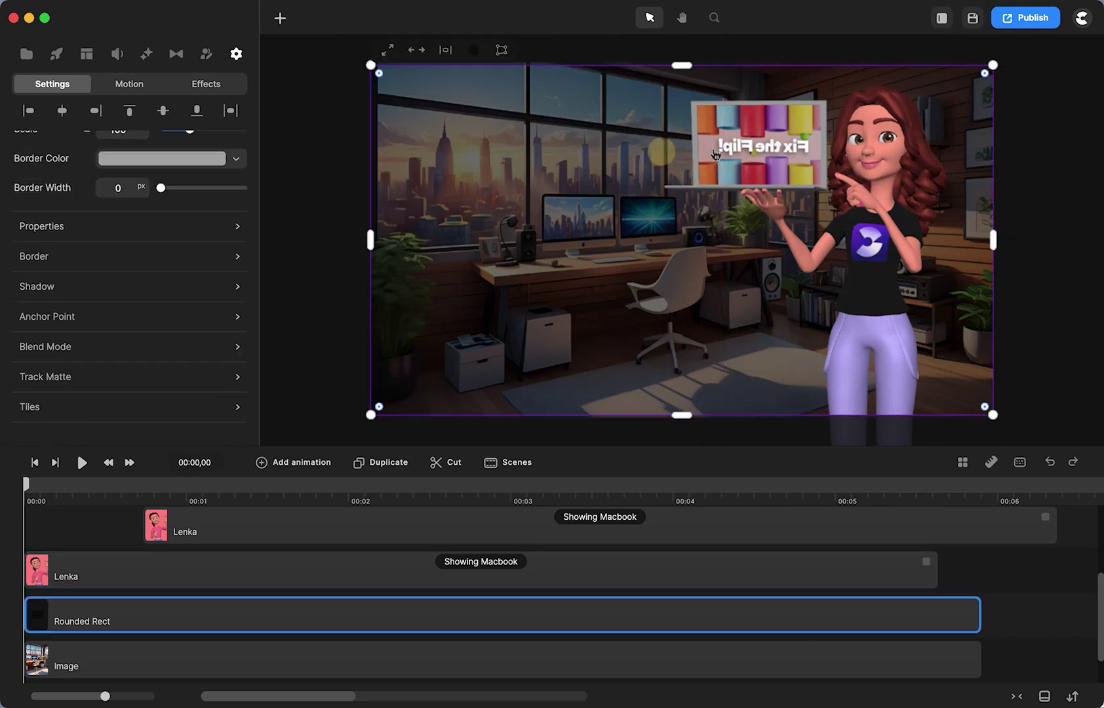
{"action": "scroll", "coordinate": [794, 157], "scroll_direction": "up", "scroll_amount": 5}
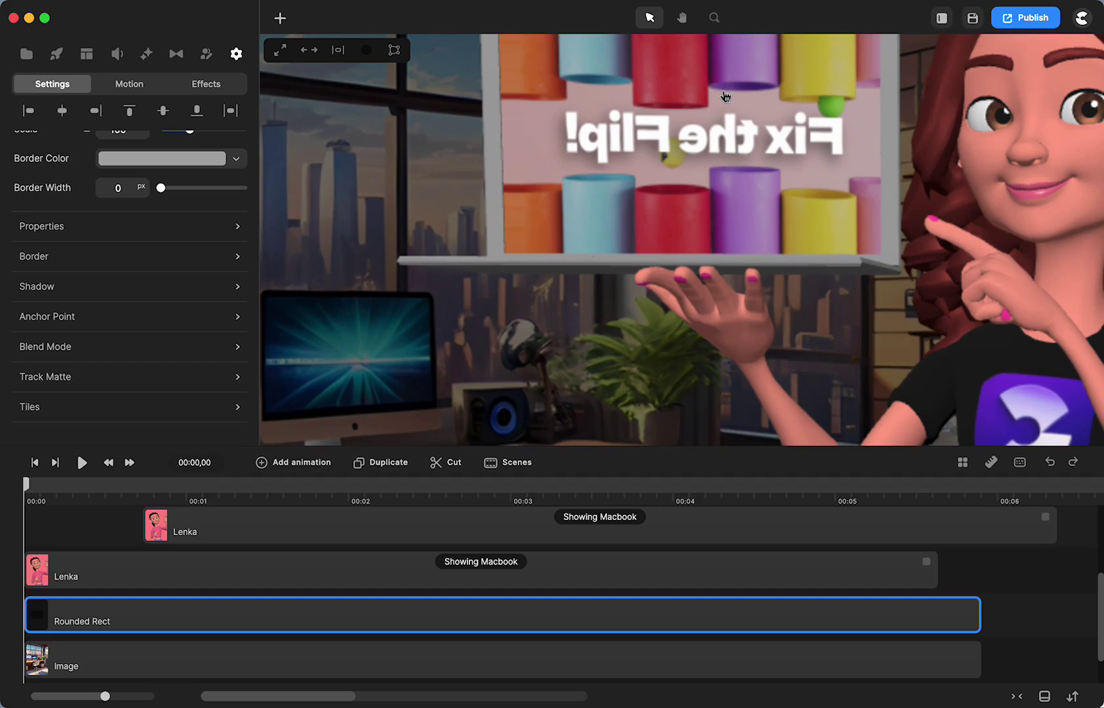
{"action": "scroll", "coordinate": [704, 149], "scroll_direction": "down", "scroll_amount": 6}
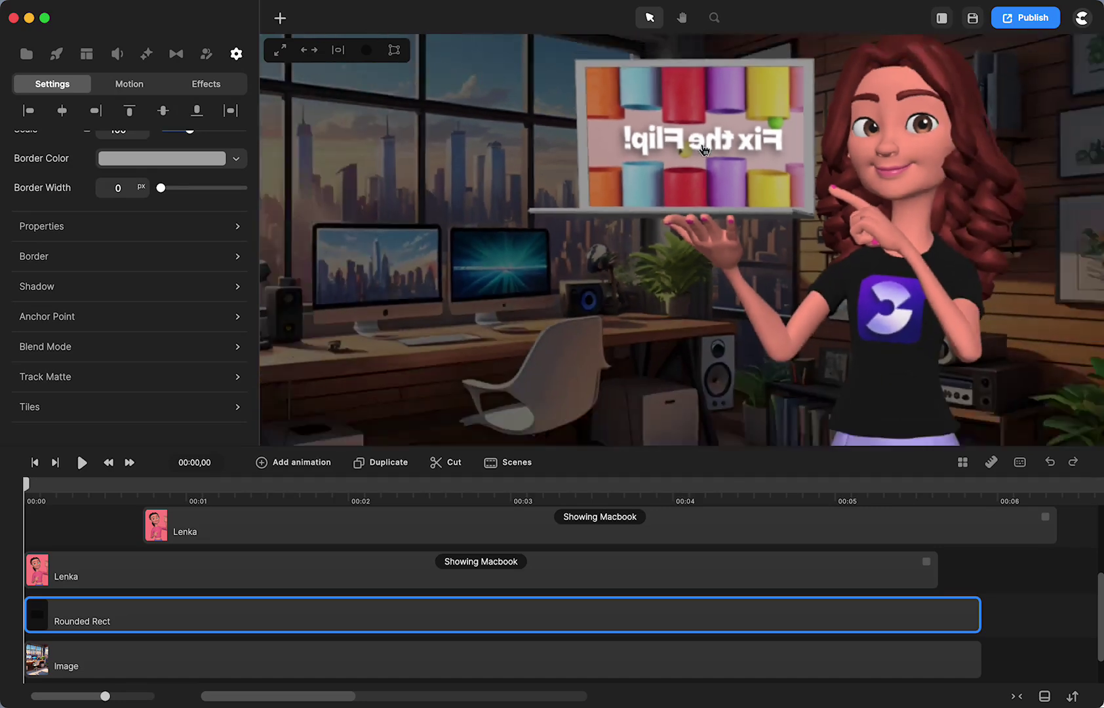
{"action": "scroll", "coordinate": [704, 150], "scroll_direction": "up", "scroll_amount": 2}
{"action": "scroll", "coordinate": [704, 150], "scroll_direction": "up", "scroll_amount": 1}
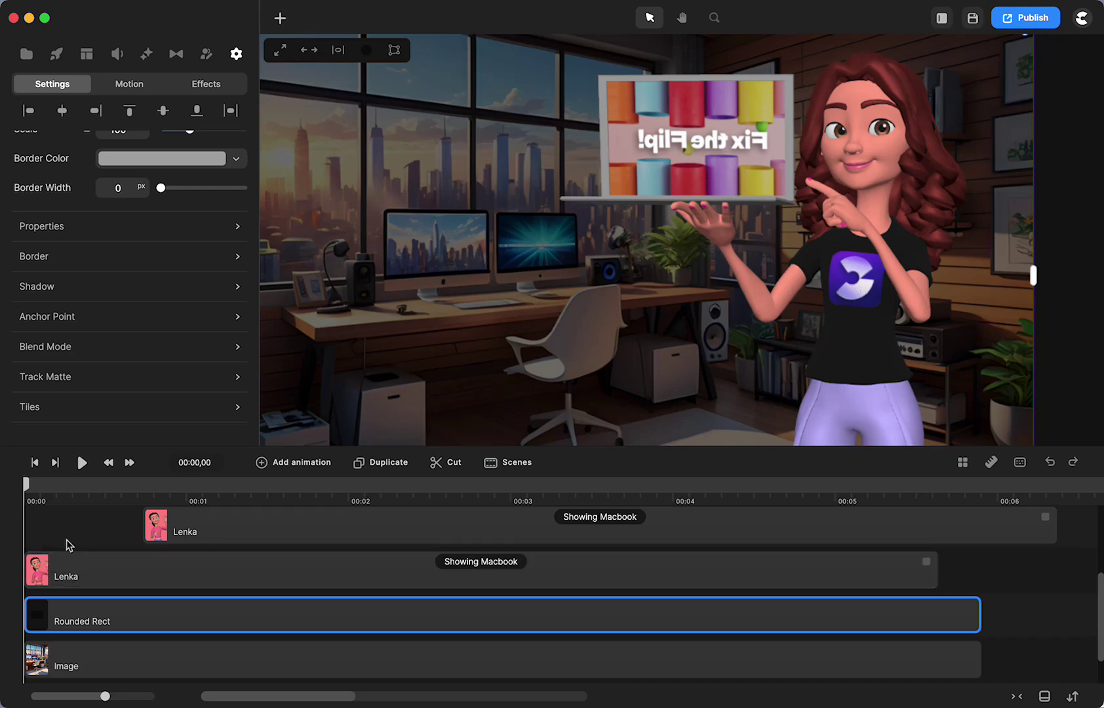
Undo the flip, shift the second Lenka clip to the start, and hide the mirrored copy.
{"action": "key", "text": "super+z"}
{"action": "key", "text": "super+z"}
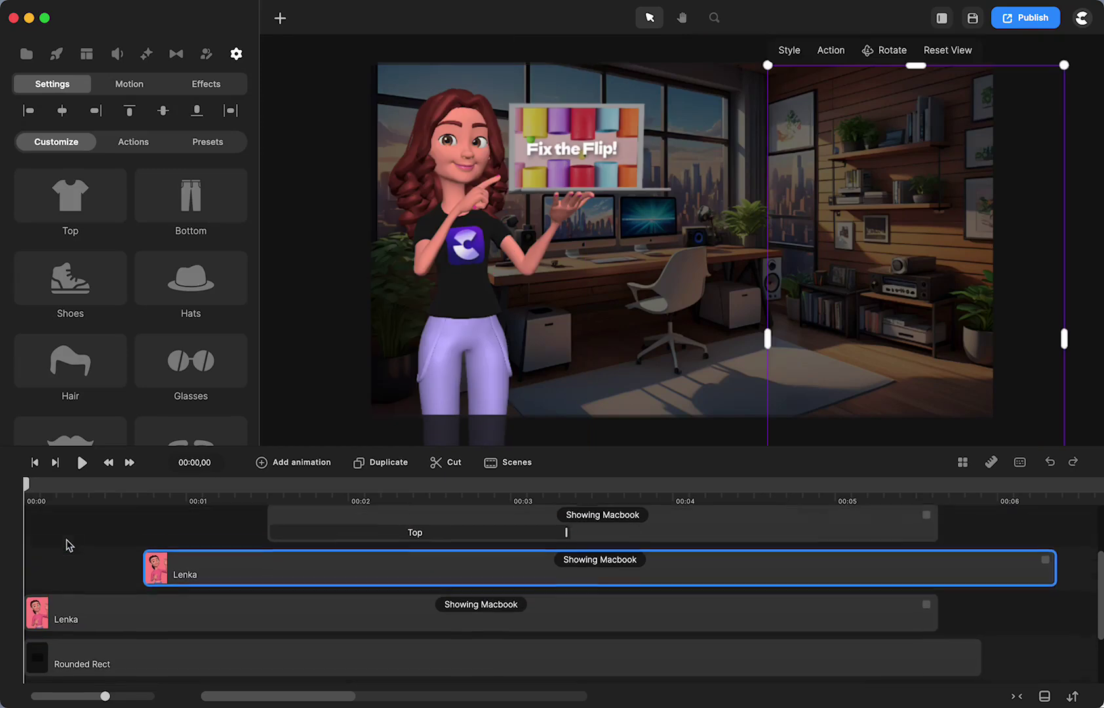
{"action": "left_click", "coordinate": [79, 545]}
{"action": "left_click_drag", "start_coordinate": [161, 579], "coordinate": [55, 571]}
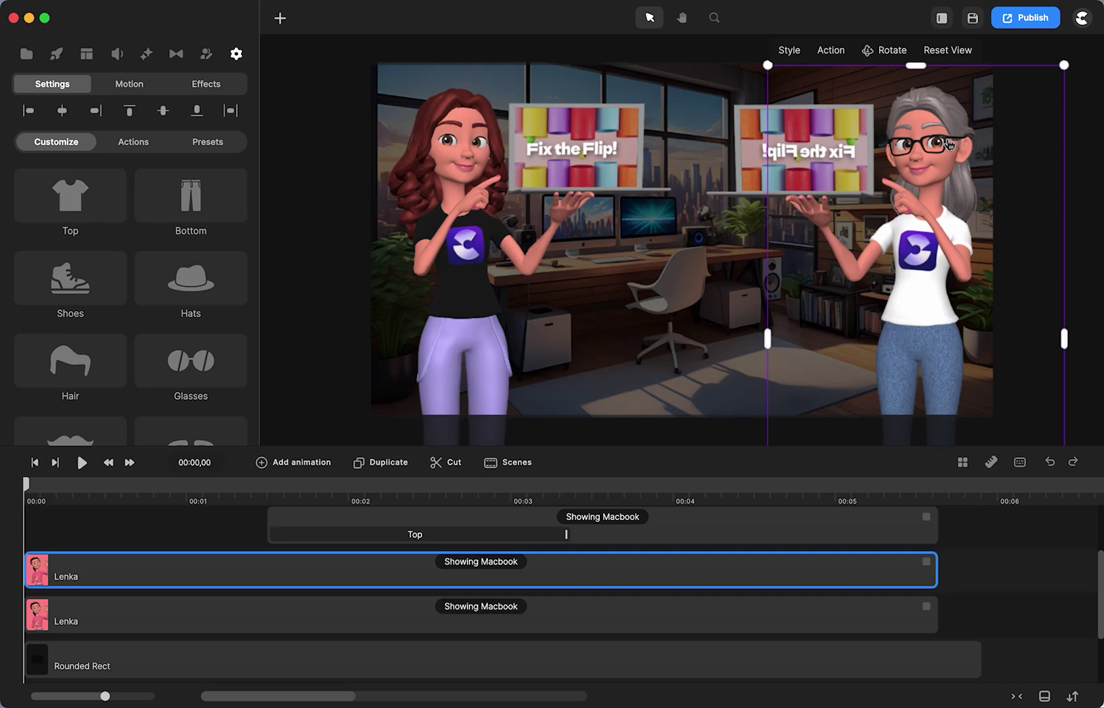
{"action": "left_click_drag", "start_coordinate": [124, 568], "coordinate": [36, 568]}
{"action": "right_click", "coordinate": [69, 565]}
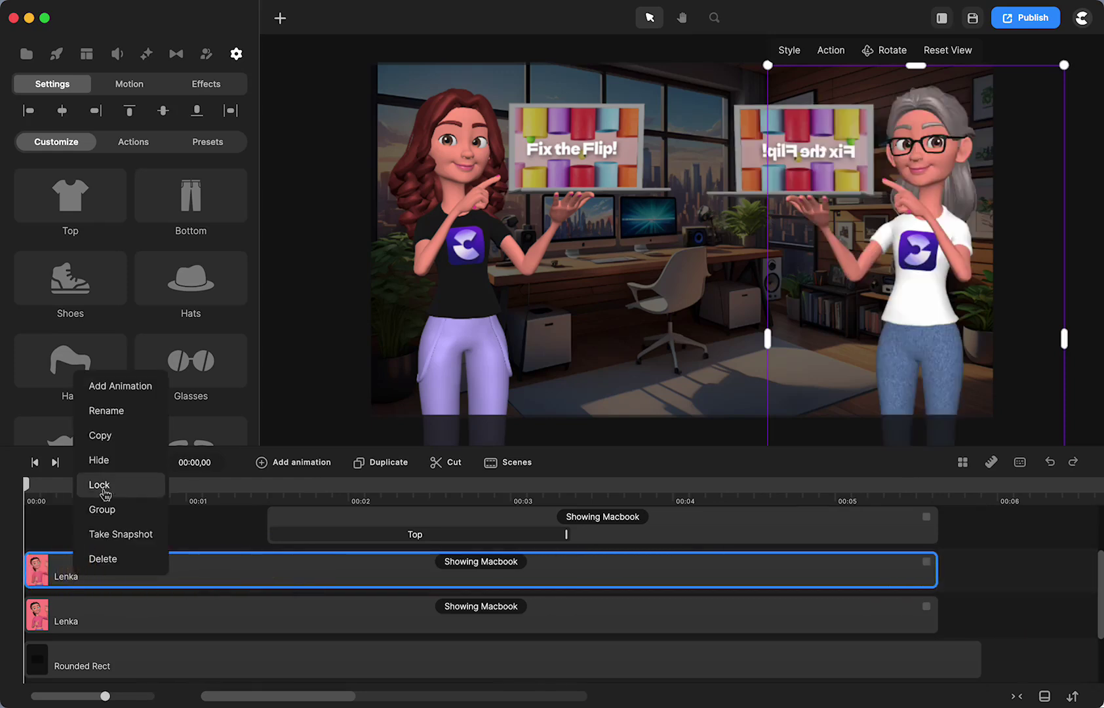
{"action": "left_click", "coordinate": [99, 460]}
At 00:02,21, move the second character holding the laptop right and up.
{"action": "left_click_drag", "start_coordinate": [26, 491], "coordinate": [583, 464]}
{"action": "left_click", "coordinate": [684, 302]}
{"action": "left_click_drag", "start_coordinate": [684, 302], "coordinate": [812, 248]}
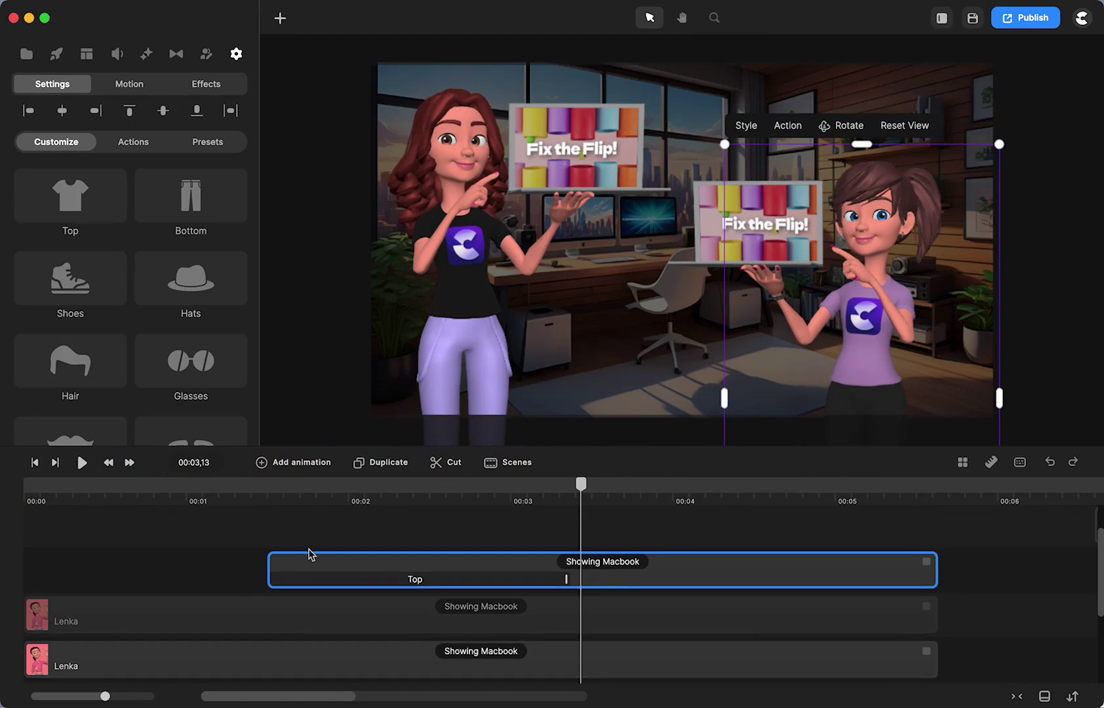
Move the playhead from 00:06,20 to 00:09,14 to show the full SAVE THE DATE 24 SEPTEMBER card.
{"action": "scroll", "coordinate": [311, 554], "scroll_direction": "right", "scroll_amount": 10}
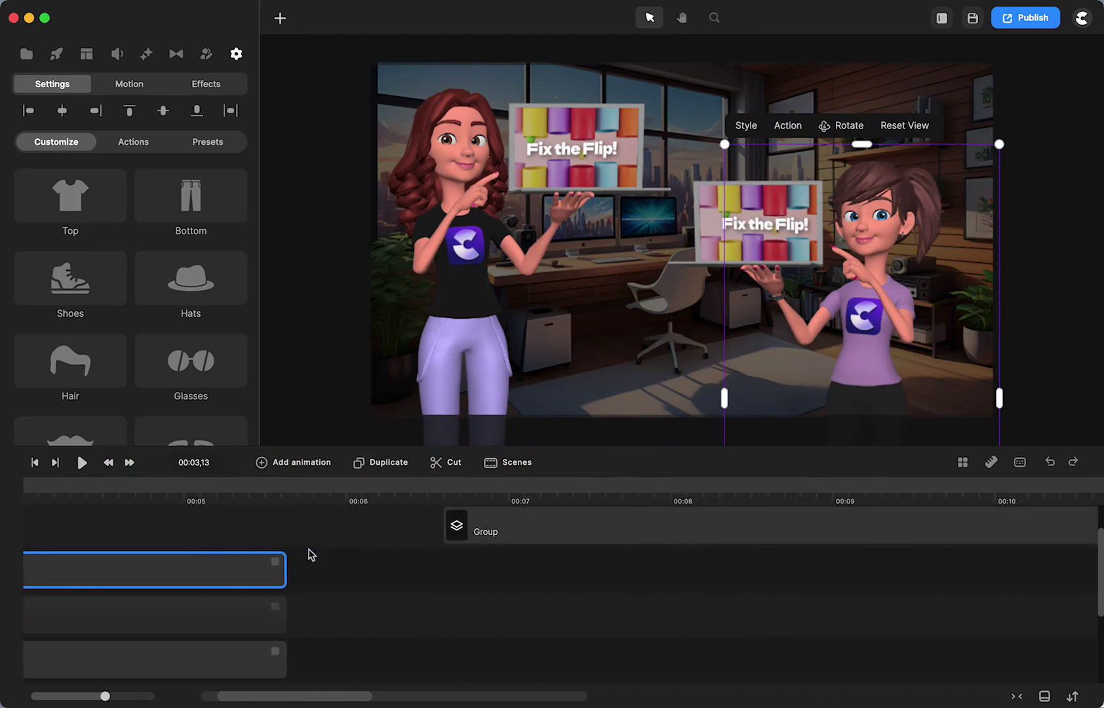
{"action": "left_click", "coordinate": [456, 493]}
{"action": "left_click", "coordinate": [495, 594]}
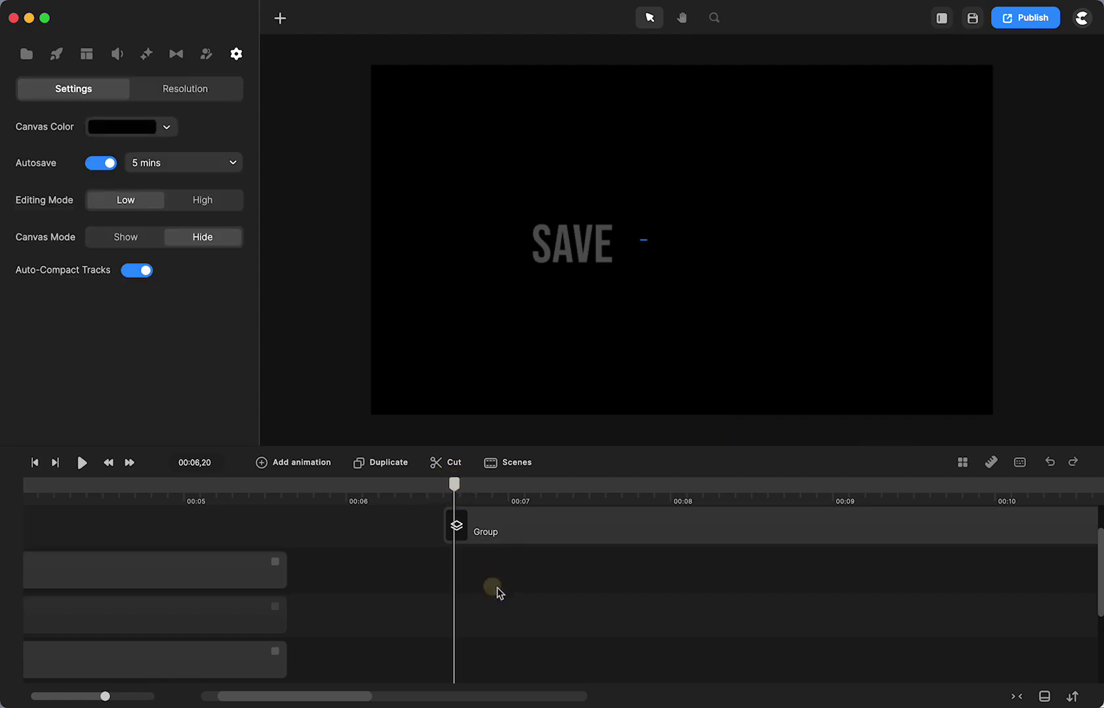
{"action": "left_click_drag", "start_coordinate": [457, 494], "coordinate": [911, 461]}
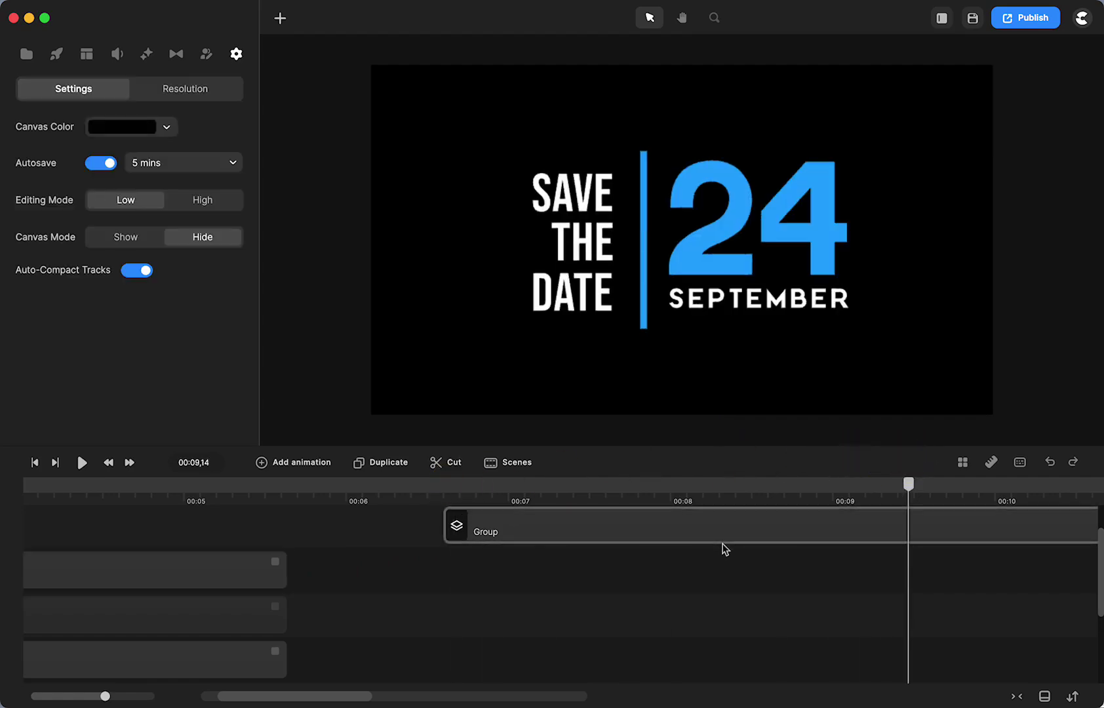
{"action": "scroll", "coordinate": [724, 549], "scroll_direction": "right", "scroll_amount": 5}
{"action": "scroll", "coordinate": [724, 549], "scroll_direction": "up", "scroll_amount": 2}
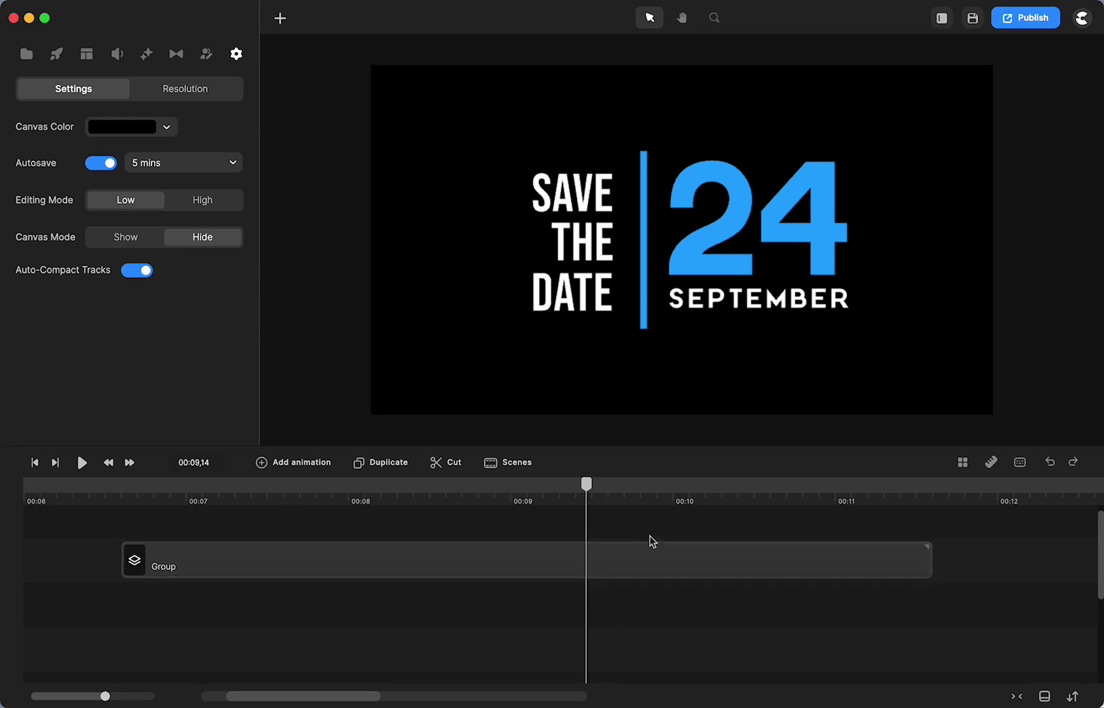
Ungroup the Save the Date Group clip into Title and Rounded Rect clips.
{"action": "right_click", "coordinate": [437, 561]}
{"action": "left_click", "coordinate": [458, 473]}
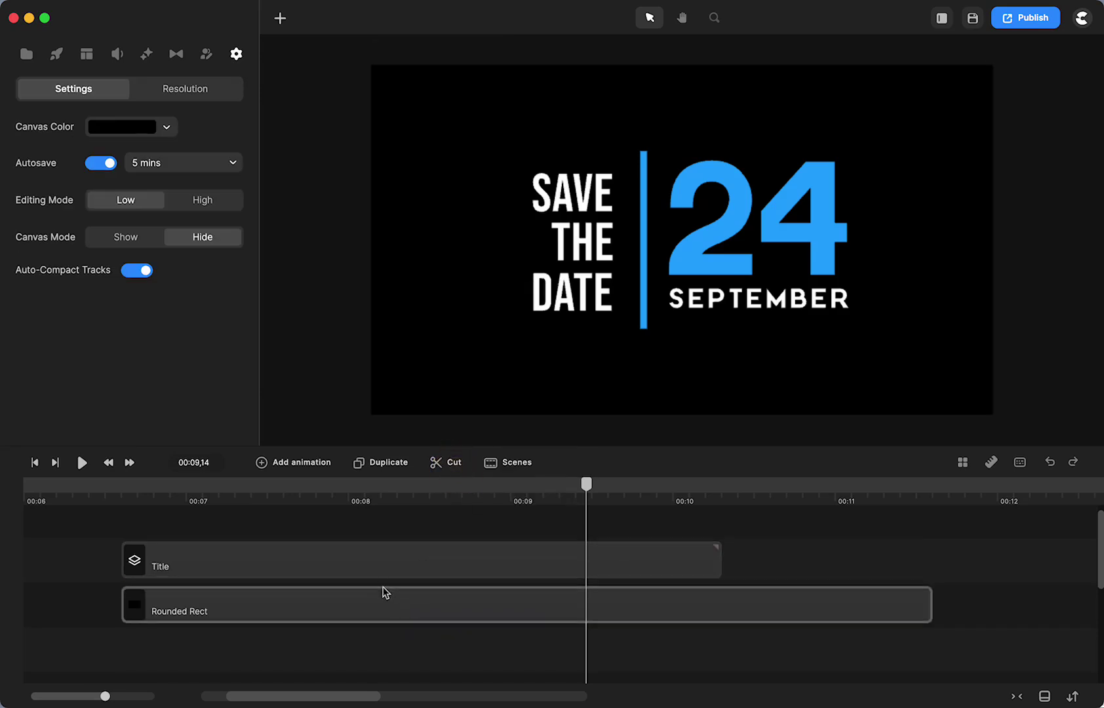
{"action": "left_click", "coordinate": [382, 605]}
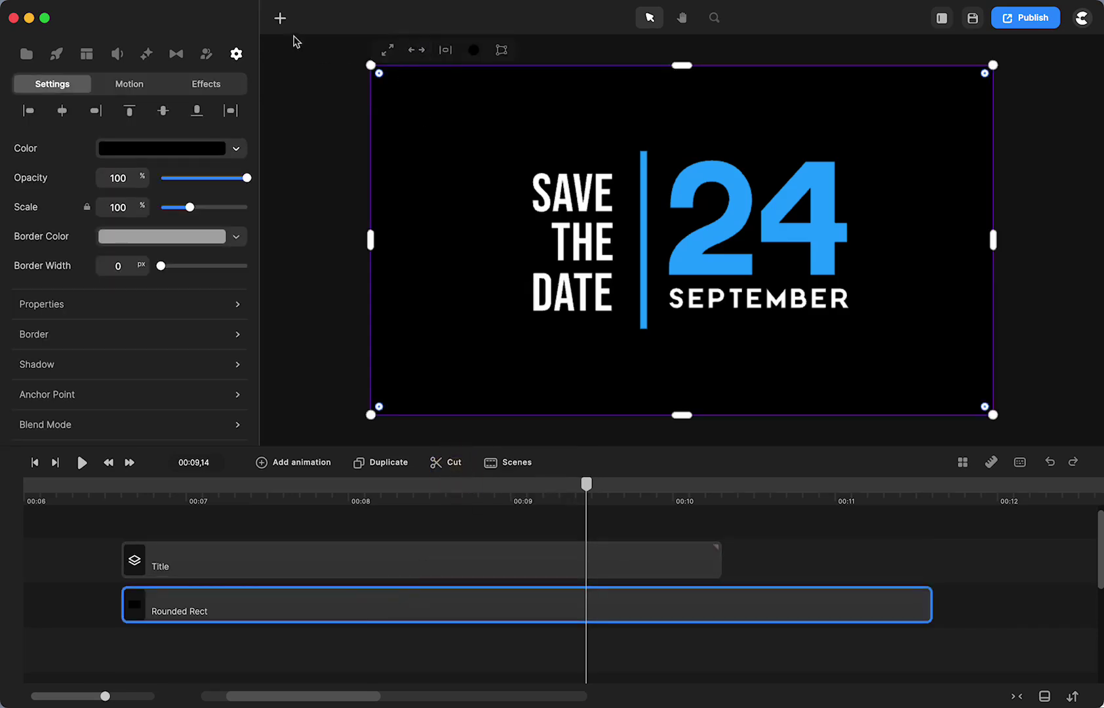
Add a rectangle fitted to the full frame with near-black 131414 fill.
{"action": "left_click", "coordinate": [280, 18]}
{"action": "left_click", "coordinate": [322, 108]}
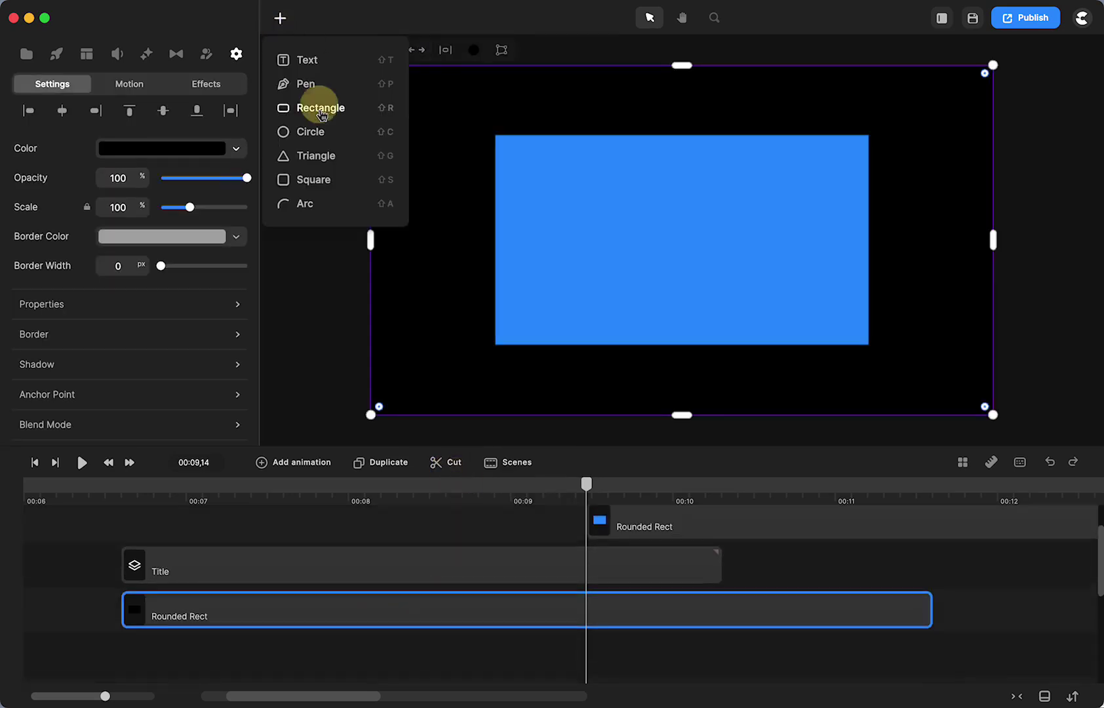
{"action": "left_click", "coordinate": [669, 239]}
{"action": "left_click", "coordinate": [514, 118]}
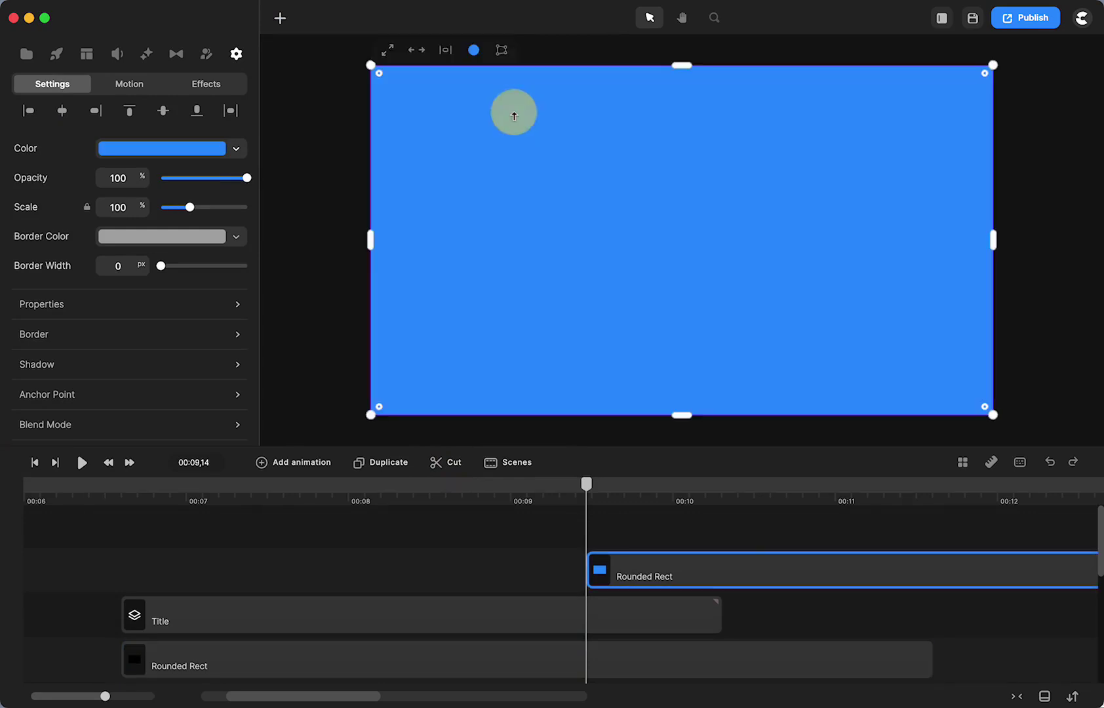
{"action": "left_click", "coordinate": [473, 49]}
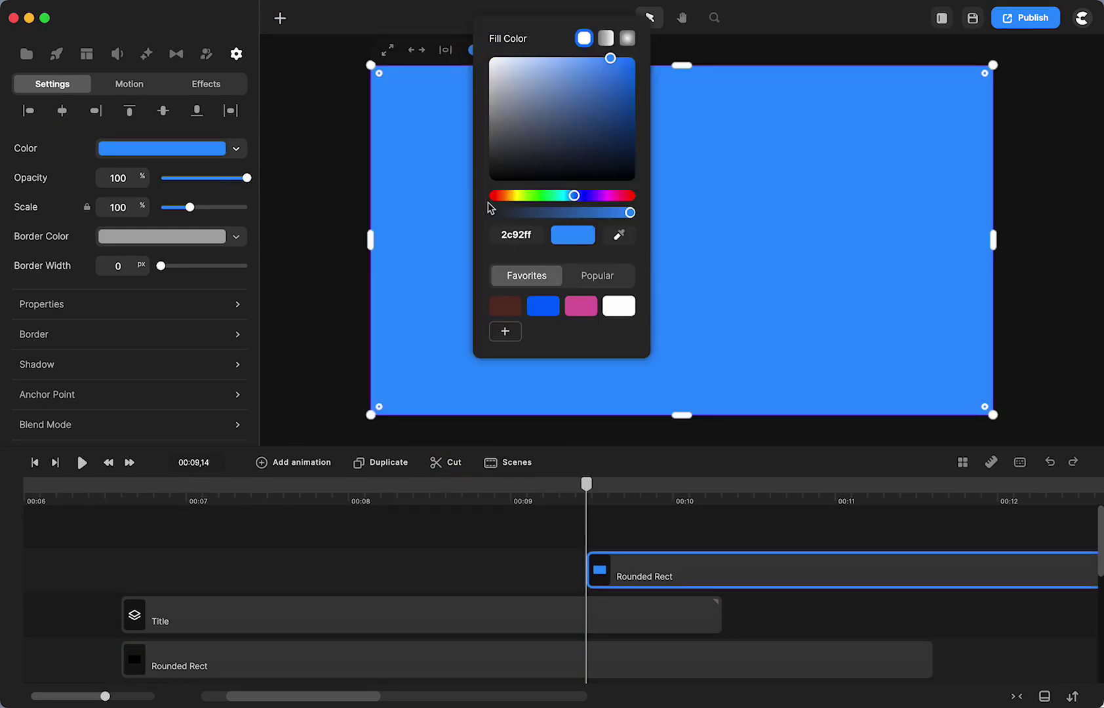
{"action": "left_click", "coordinate": [493, 173]}
Move the top Rounded Rect clip down a track and delete the lower Rounded Rect clip.
{"action": "left_click_drag", "start_coordinate": [666, 558], "coordinate": [176, 586]}
{"action": "left_click", "coordinate": [237, 585]}
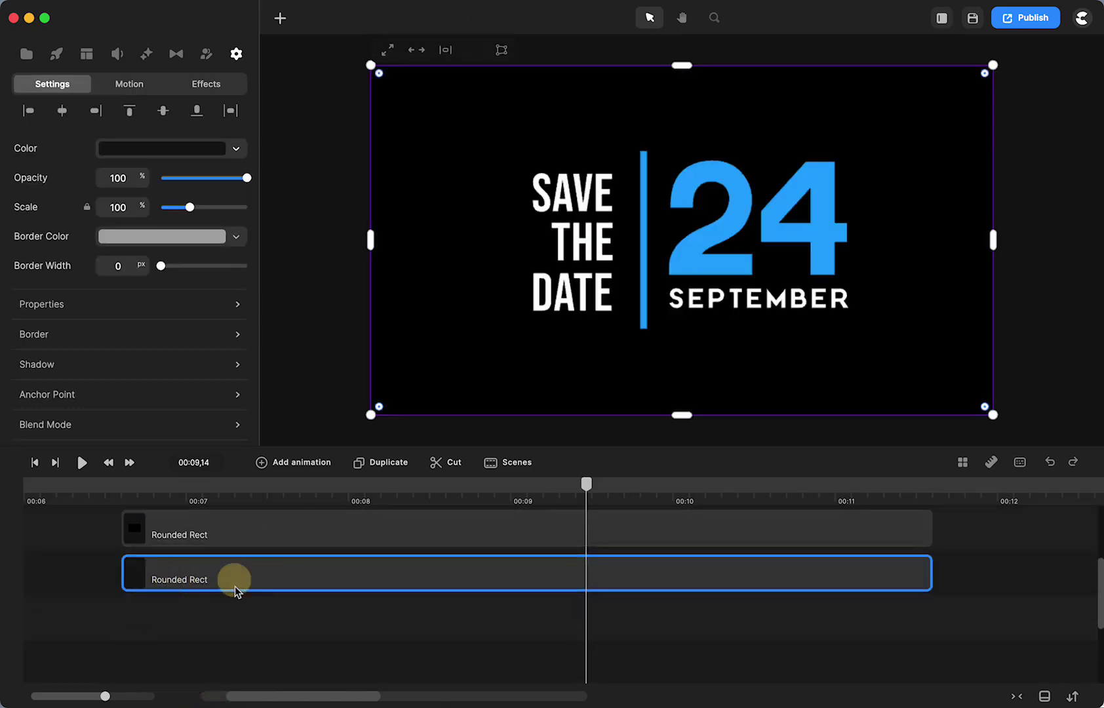
{"action": "key", "text": "Delete"}
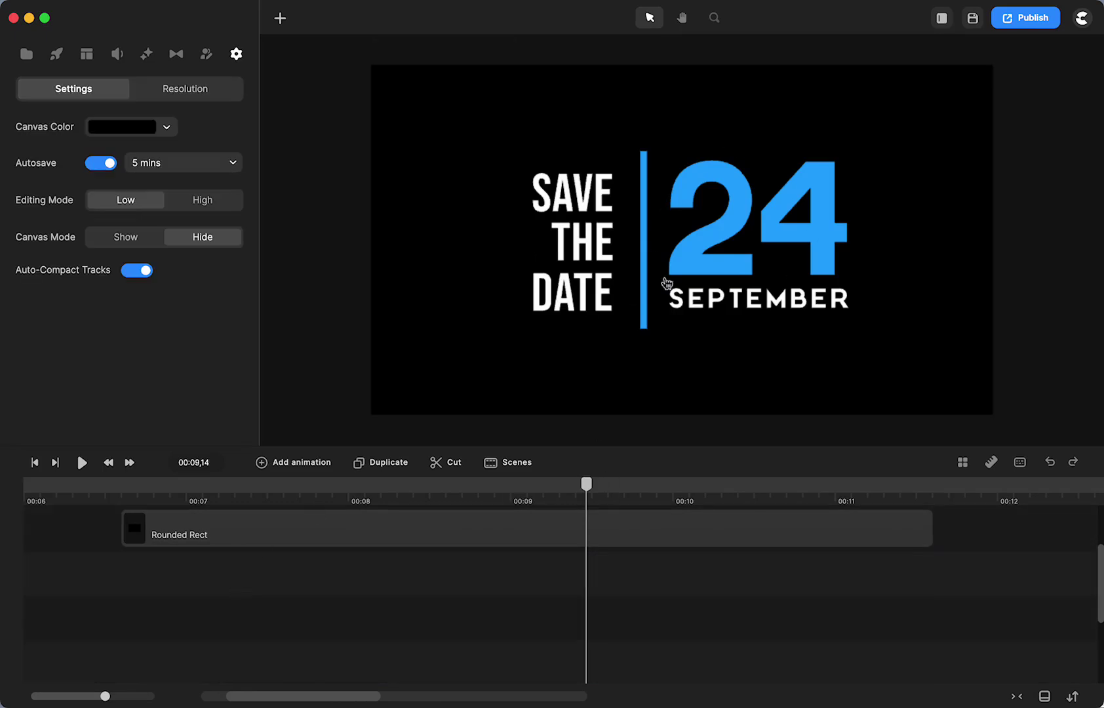
Save the project and filter Animated Titles to the Type Pro category.
{"action": "key", "text": "super+s"}
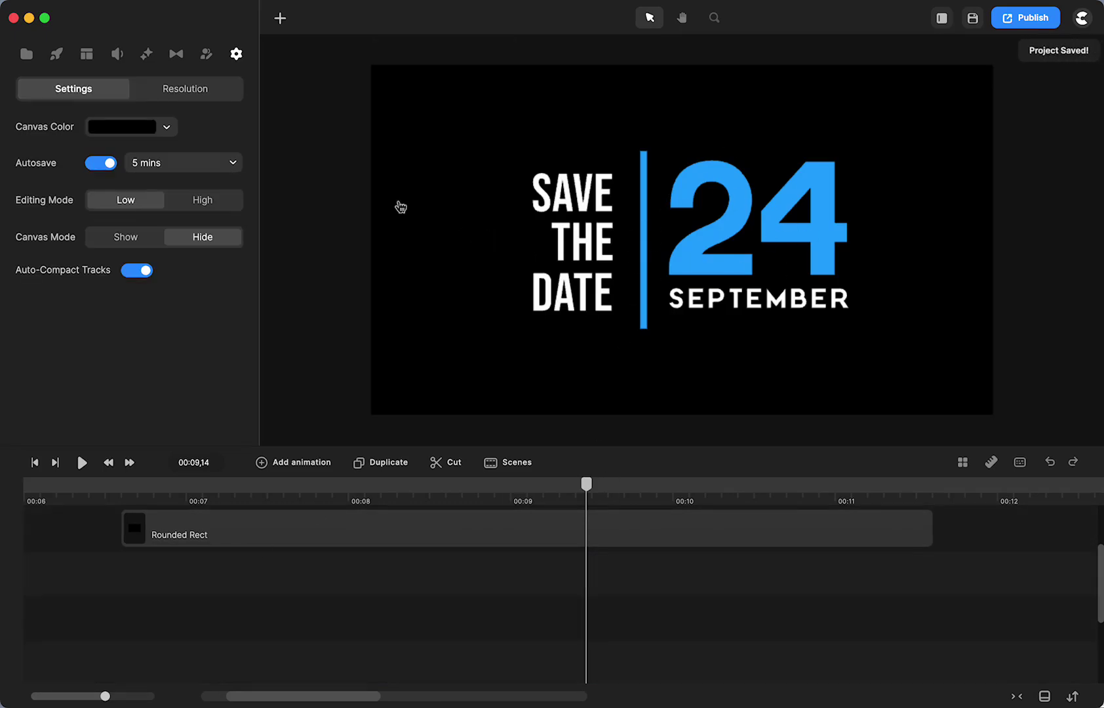
{"action": "left_click", "coordinate": [57, 58]}
{"action": "left_click", "coordinate": [24, 84]}
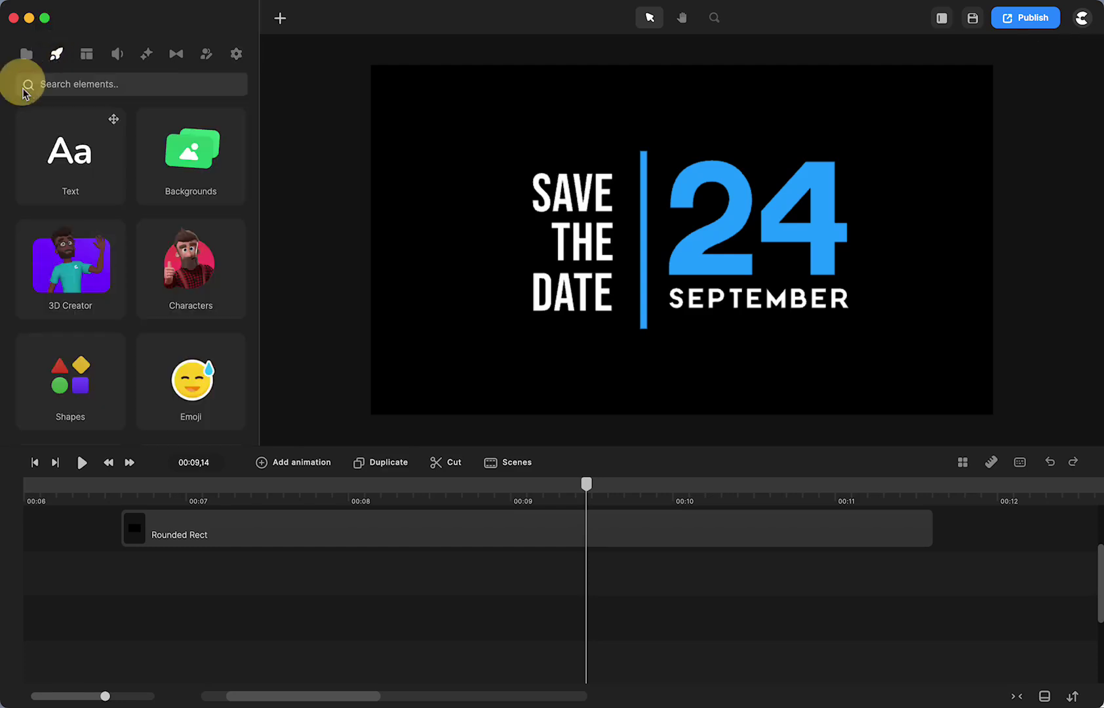
{"action": "scroll", "coordinate": [81, 202], "scroll_direction": "down", "scroll_amount": 4}
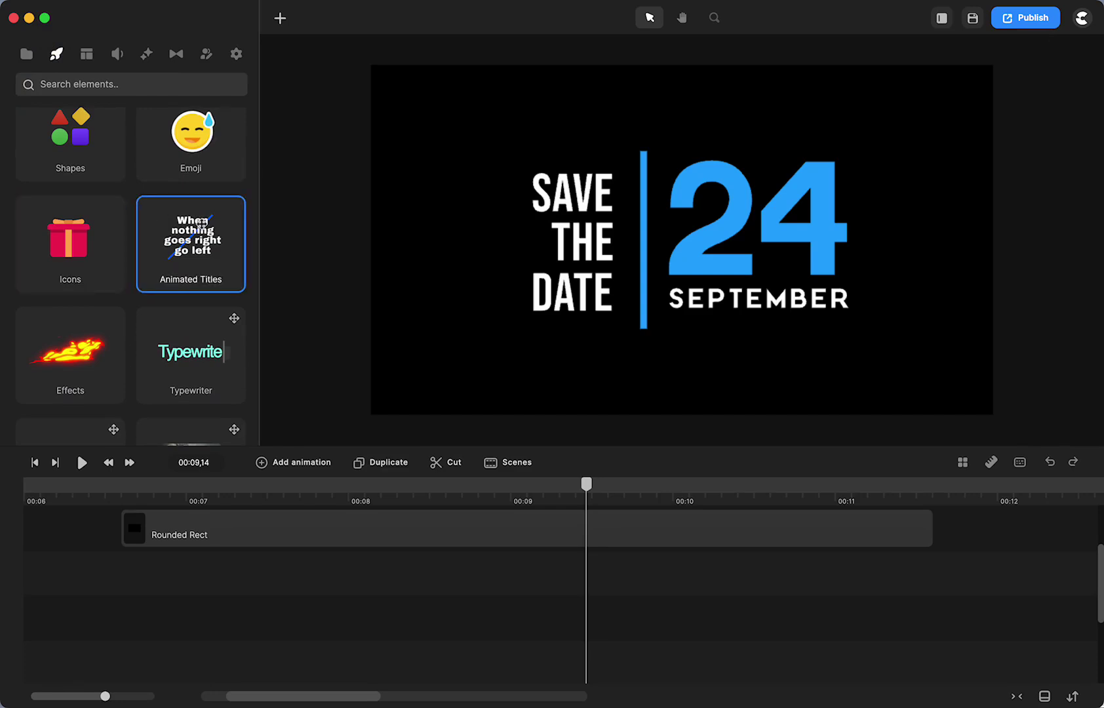
{"action": "left_click", "coordinate": [191, 240]}
{"action": "left_click", "coordinate": [187, 115]}
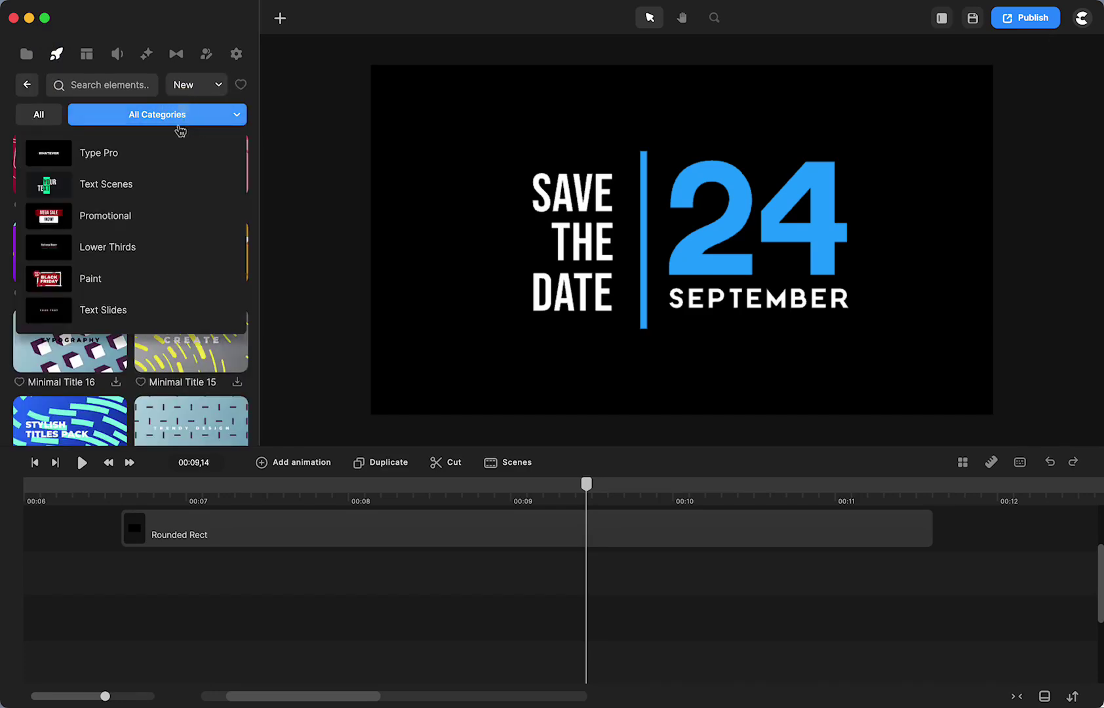
{"action": "left_click", "coordinate": [128, 155]}
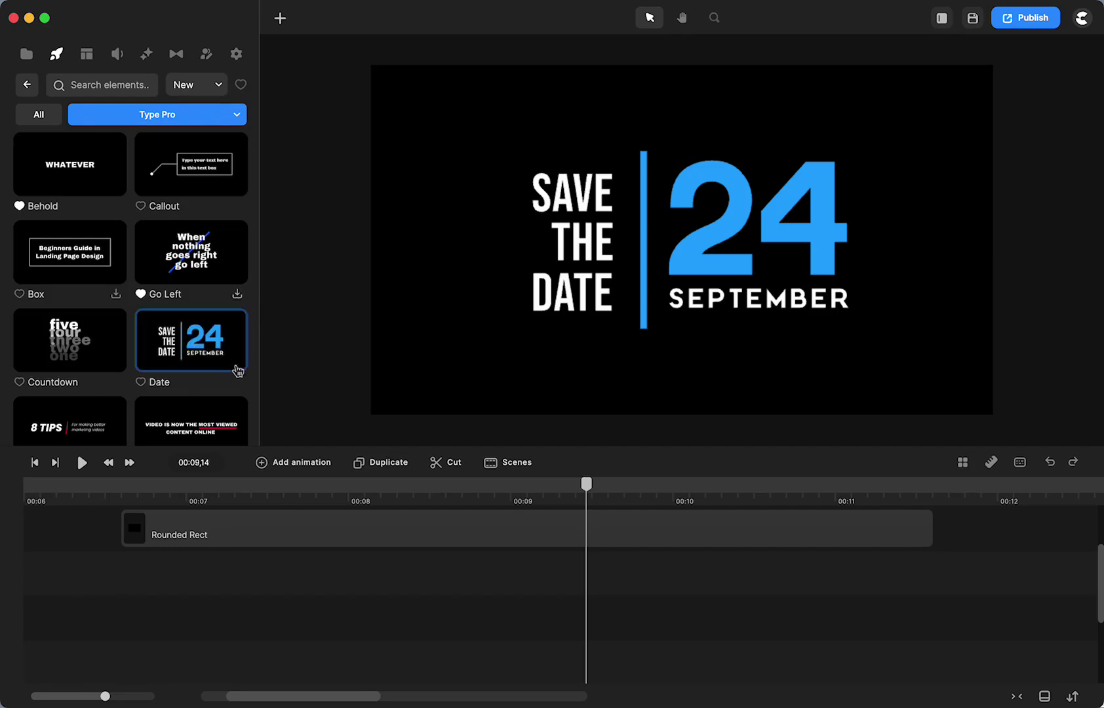
Place the Date title template on the canvas and marquee-select the Title and Rounded Rect clips.
{"action": "left_click_drag", "start_coordinate": [158, 361], "coordinate": [191, 362]}
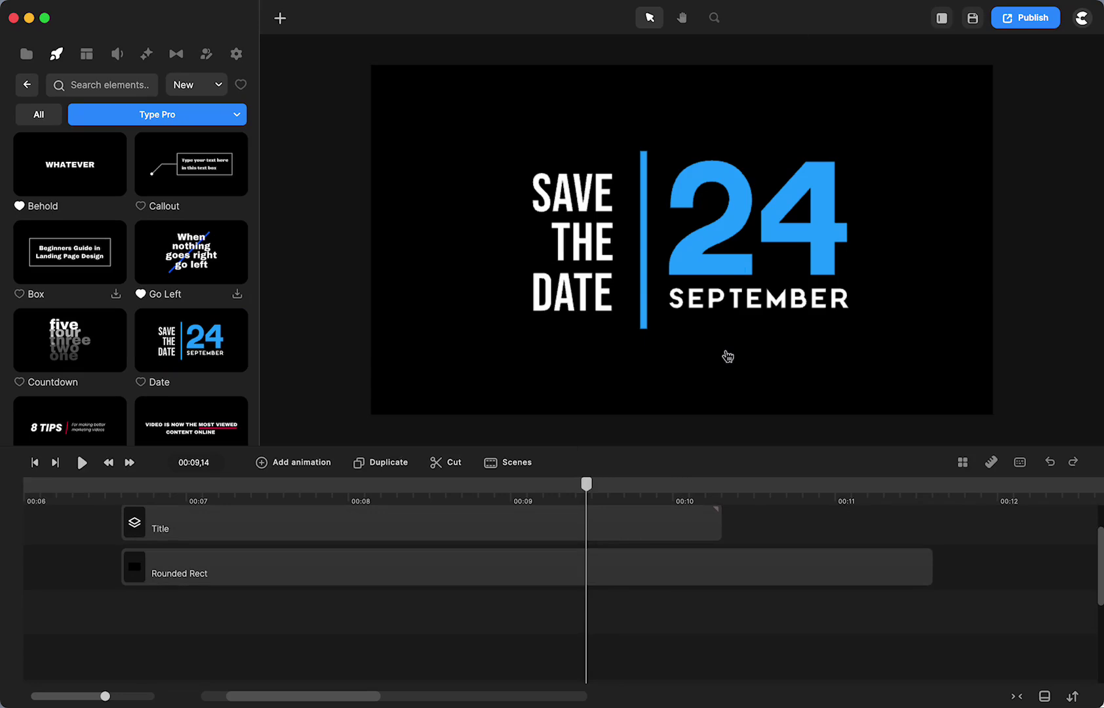
{"action": "left_click_drag", "start_coordinate": [642, 589], "coordinate": [620, 517]}
Group the title and black rectangle together with Cmd+G.
{"action": "key", "text": "super+g"}
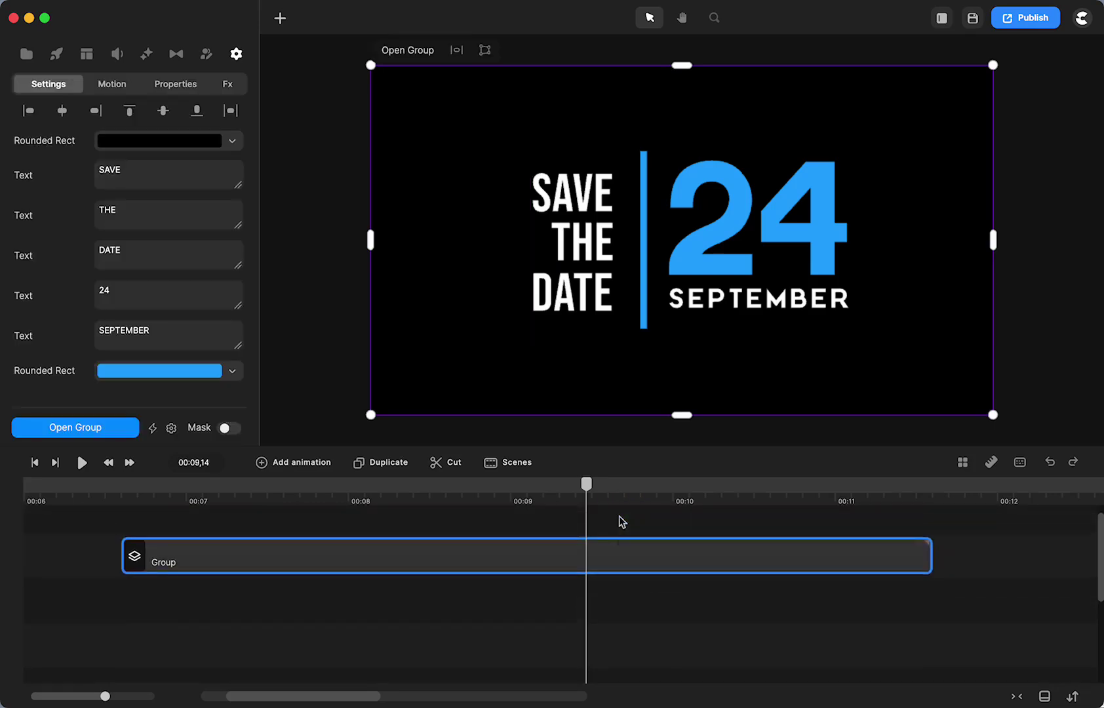
{"action": "right_click", "coordinate": [623, 563]}
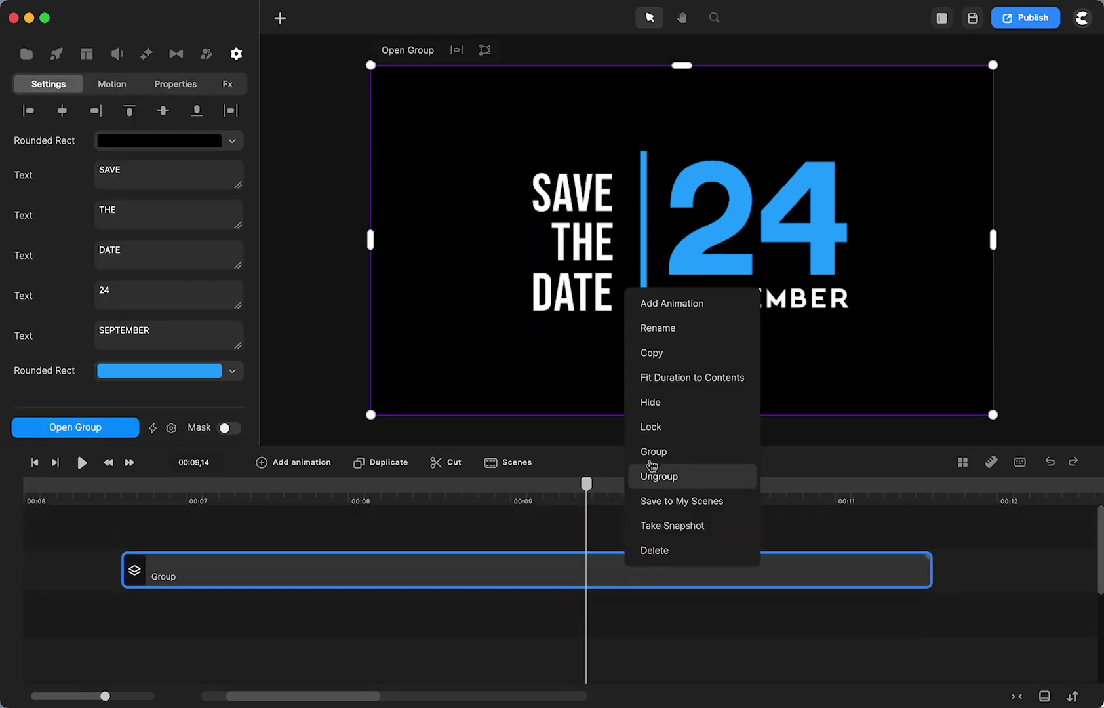
{"action": "left_click", "coordinate": [476, 649]}
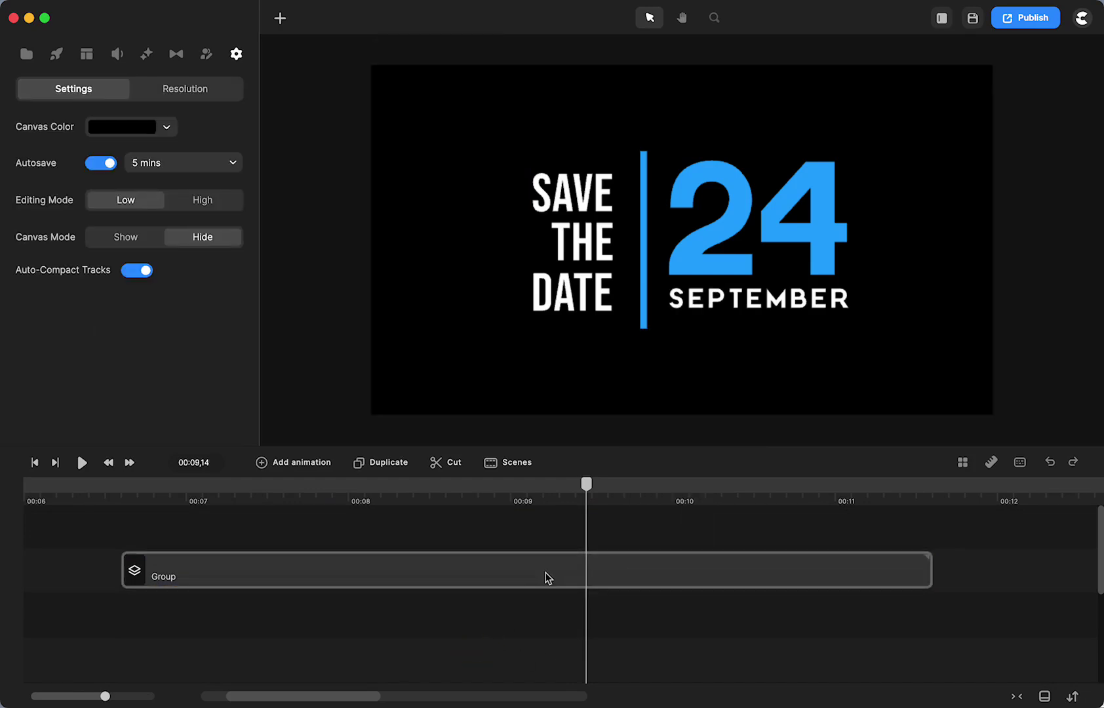
Take a snapshot of the Group clip into the project media library.
{"action": "left_click", "coordinate": [26, 53]}
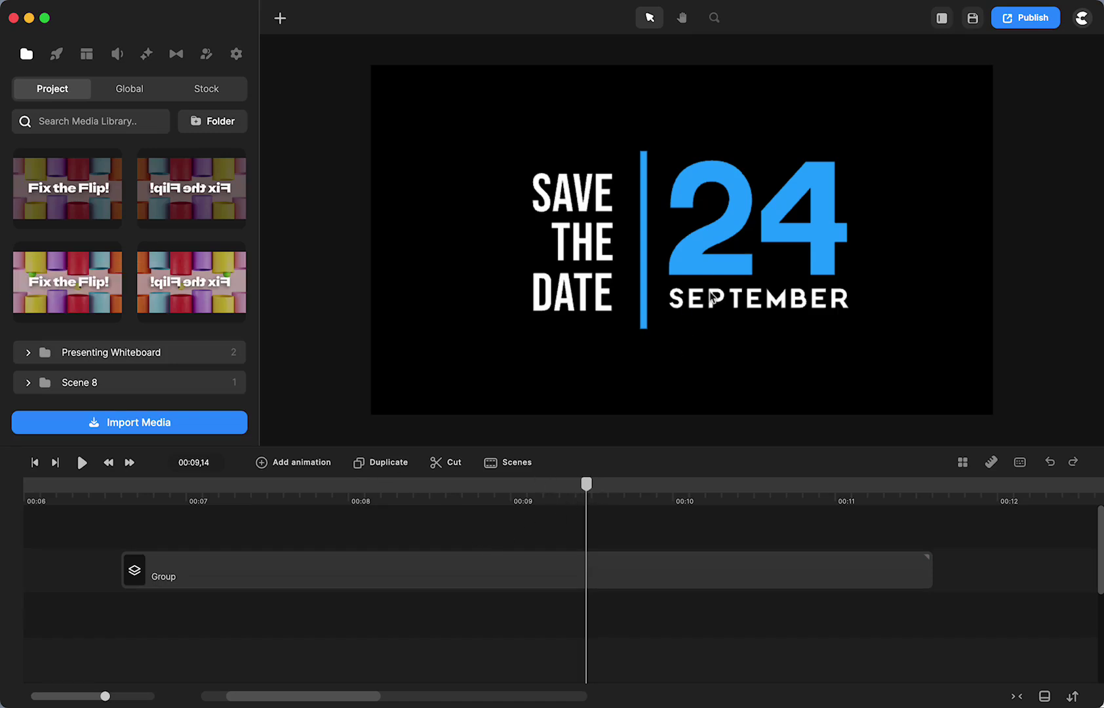
{"action": "right_click", "coordinate": [572, 570]}
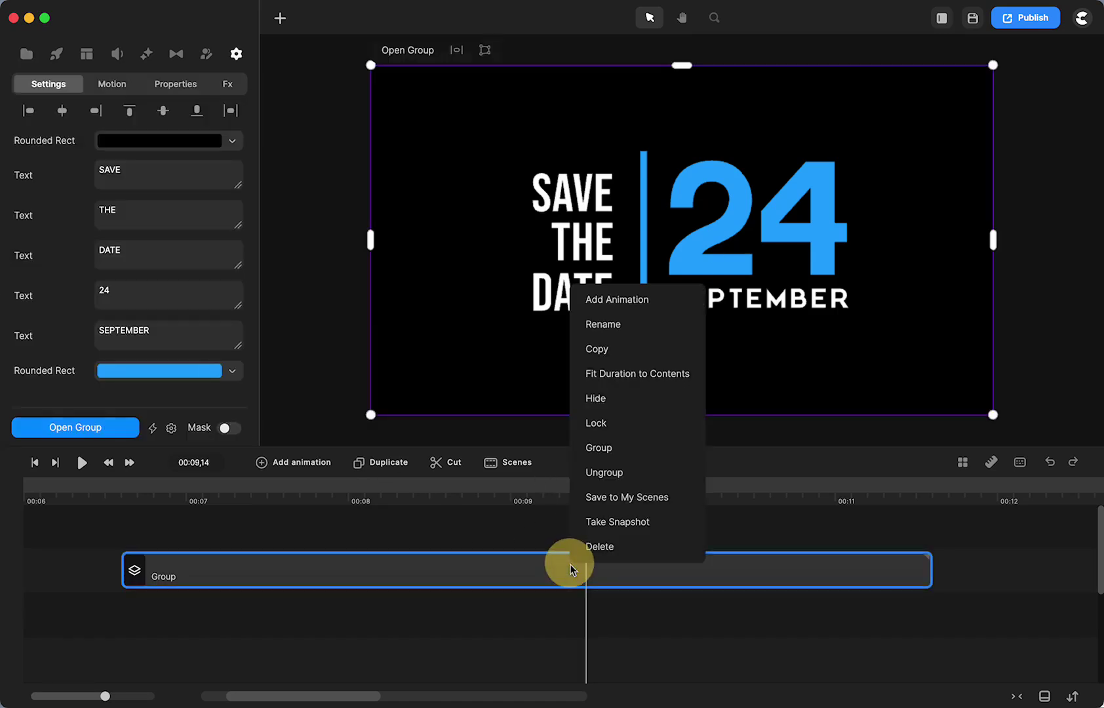
{"action": "left_click", "coordinate": [609, 522]}
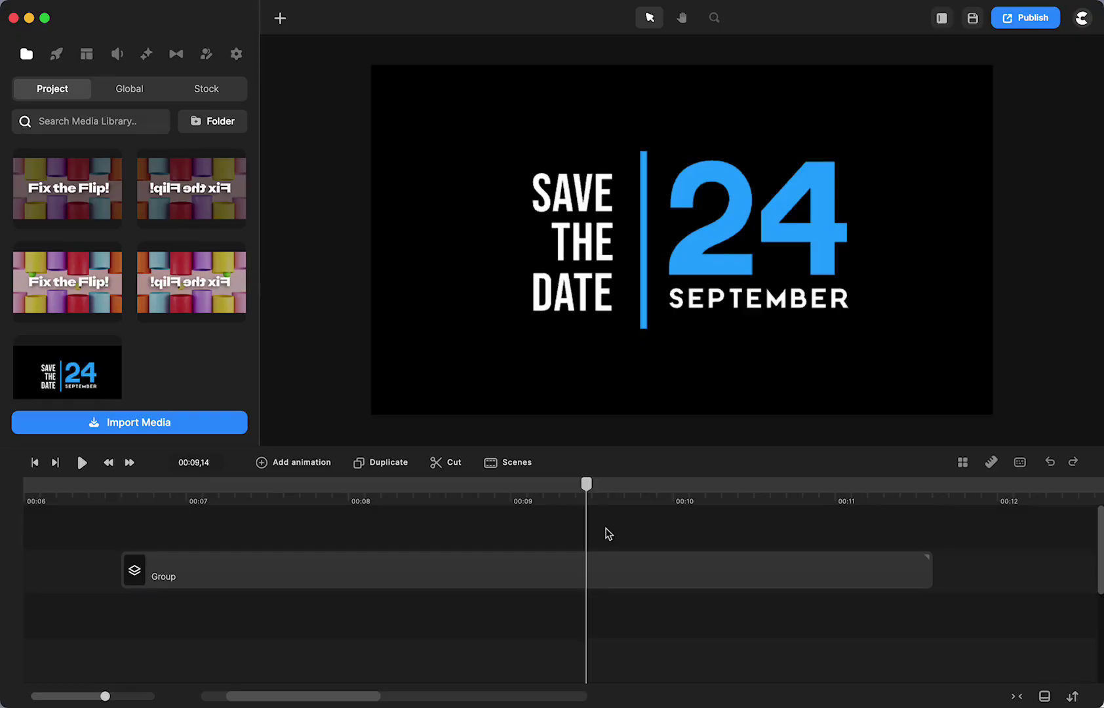
Near the video start, set the first Lenka's Laptop Screen image to the Save the Date snapshot.
{"action": "scroll", "coordinate": [358, 623], "scroll_direction": "left", "scroll_amount": 10}
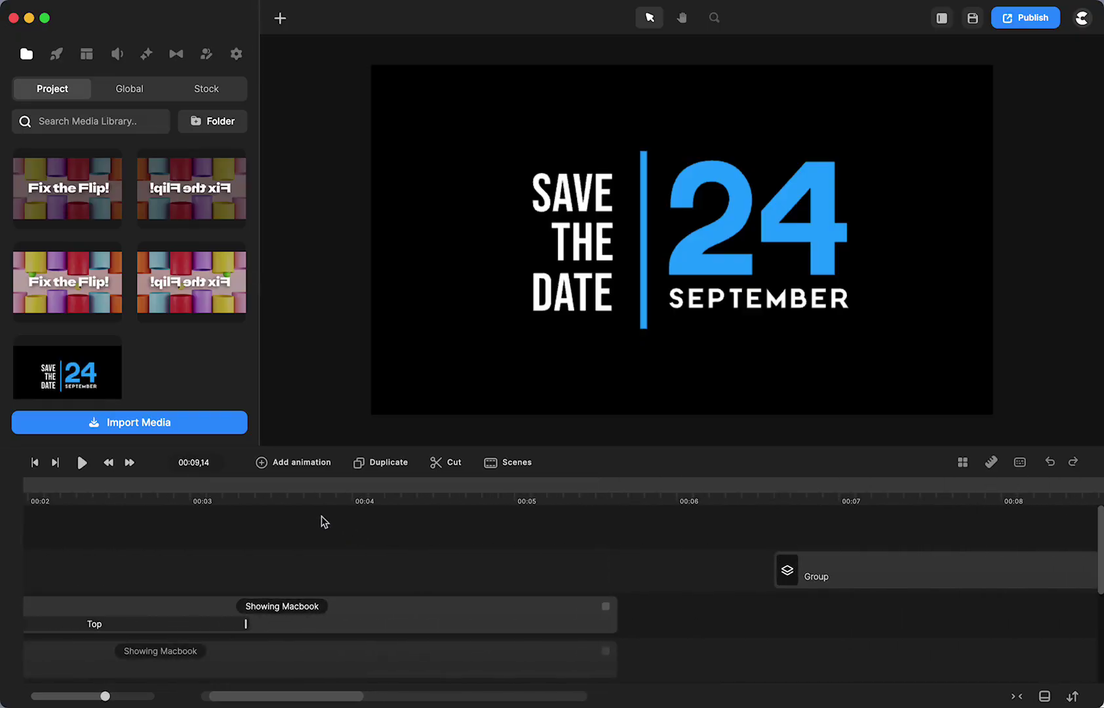
{"action": "left_click", "coordinate": [321, 490]}
{"action": "scroll", "coordinate": [302, 521], "scroll_direction": "left", "scroll_amount": 5}
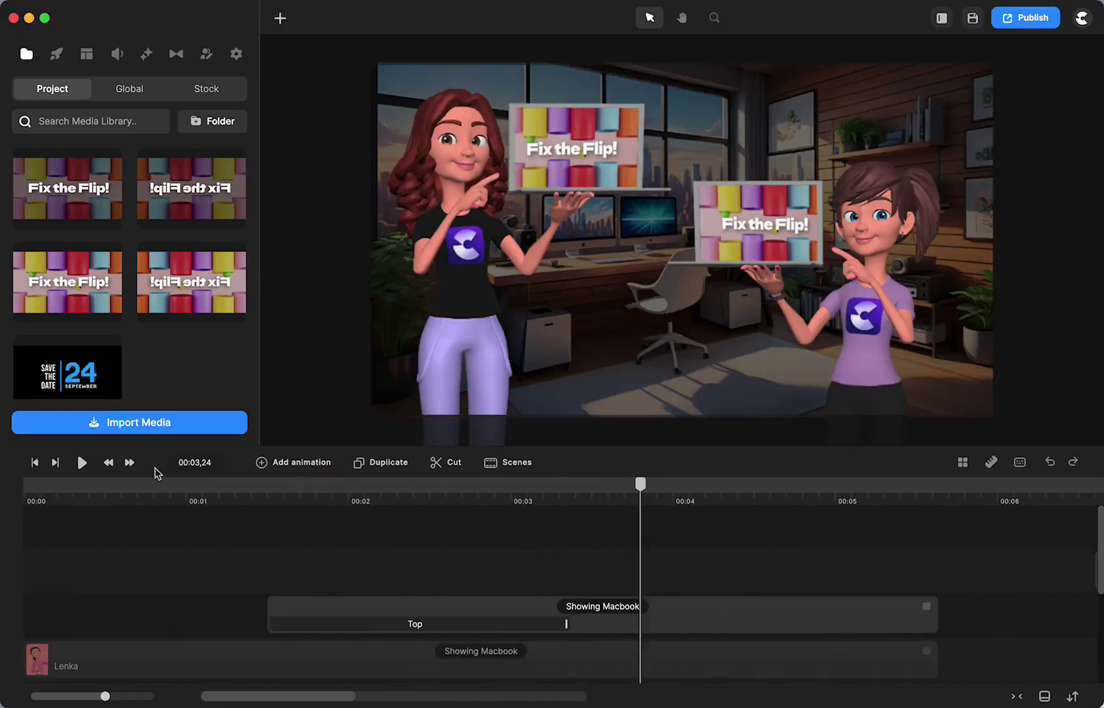
{"action": "left_click", "coordinate": [149, 488]}
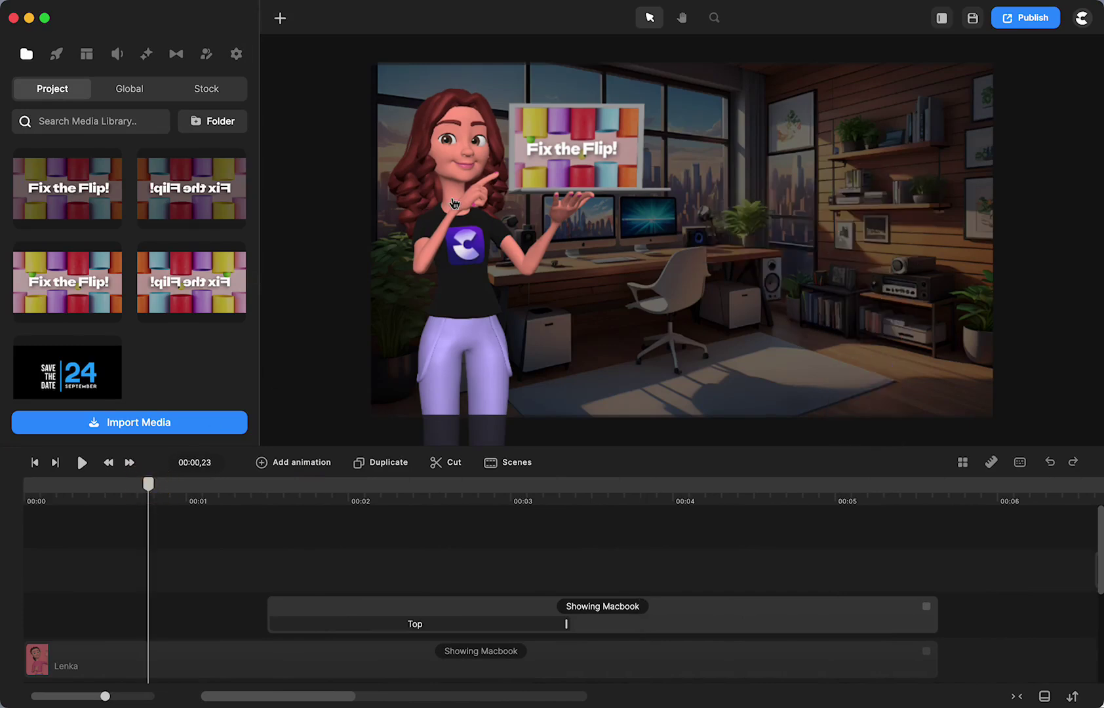
{"action": "left_click", "coordinate": [454, 203]}
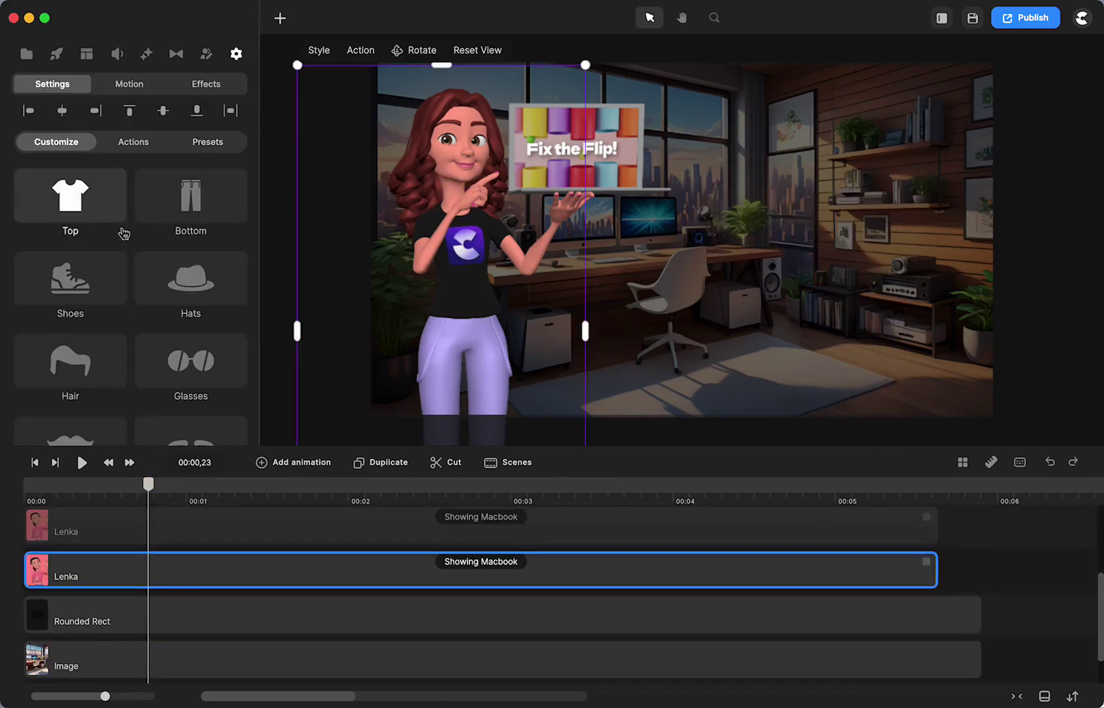
{"action": "scroll", "coordinate": [121, 234], "scroll_direction": "down", "scroll_amount": 10}
{"action": "left_click", "coordinate": [189, 198]}
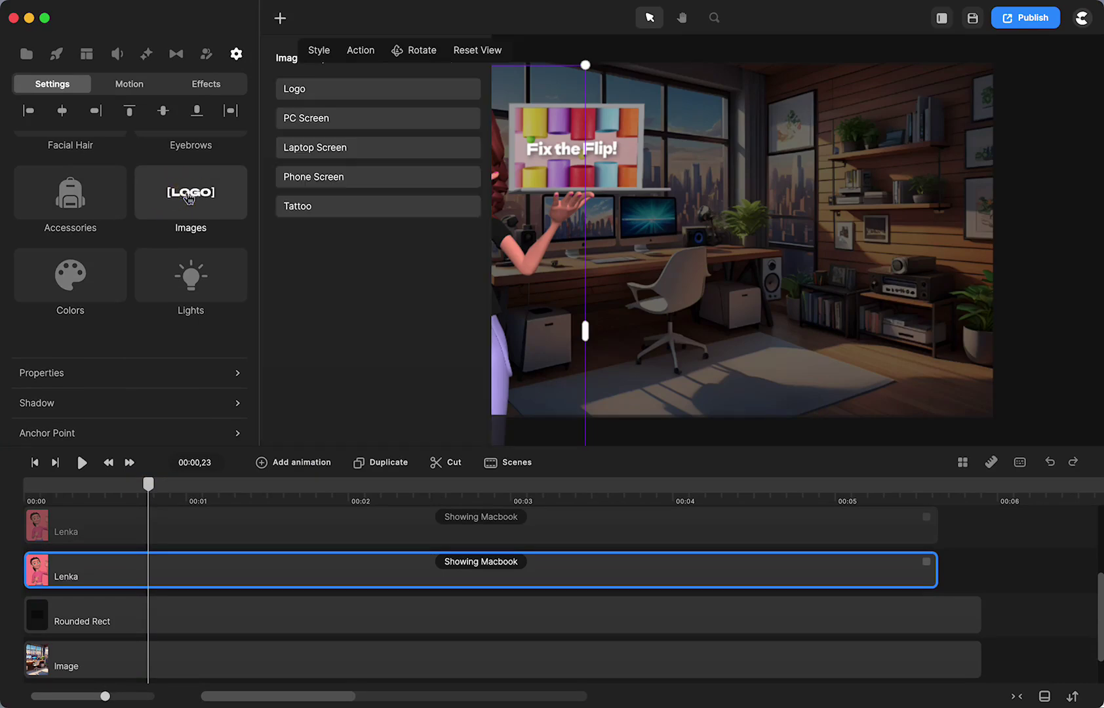
{"action": "left_click", "coordinate": [358, 149]}
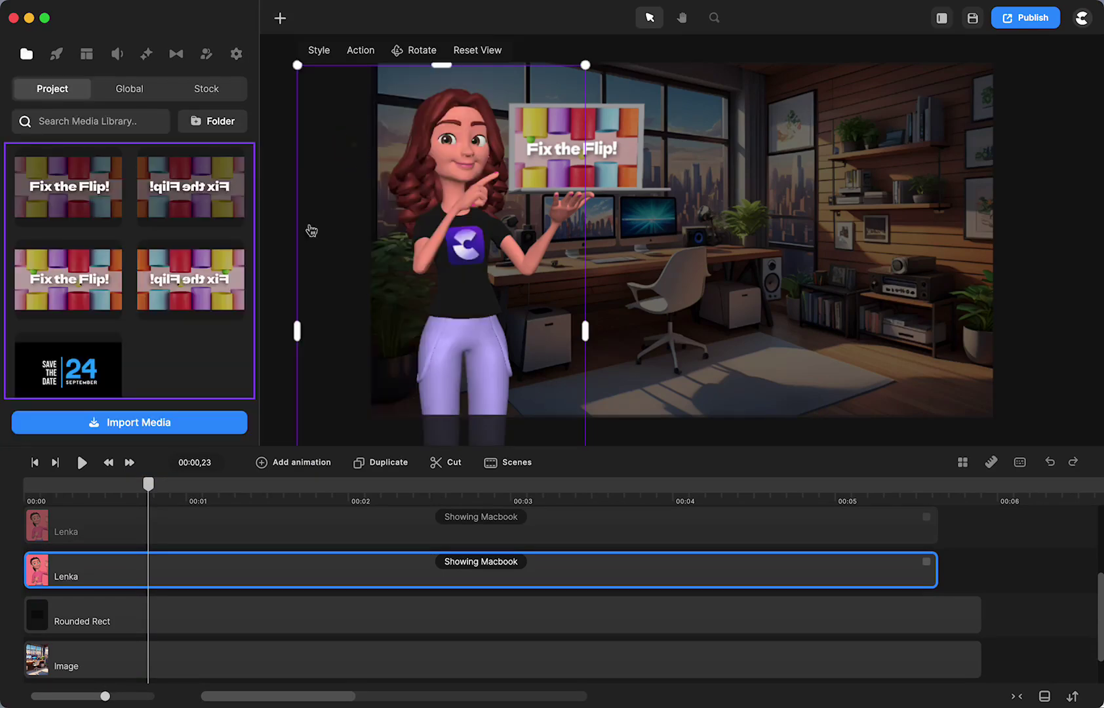
{"action": "left_click", "coordinate": [92, 372]}
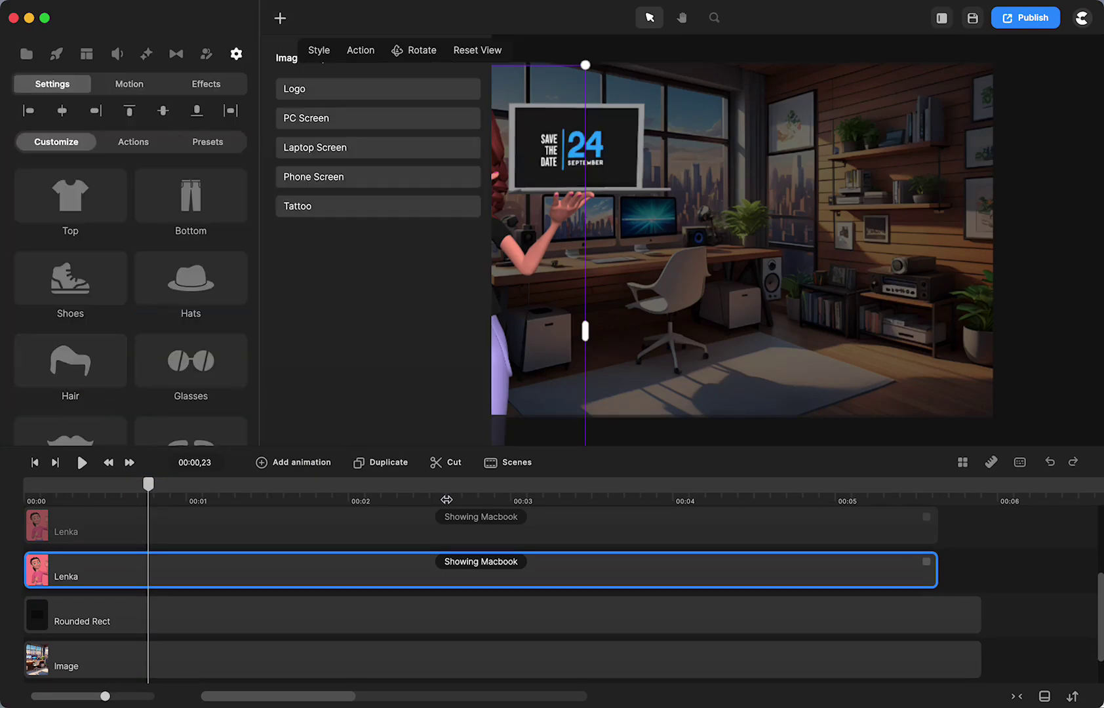
Show the hidden Lenka track again.
{"action": "left_click", "coordinate": [451, 528]}
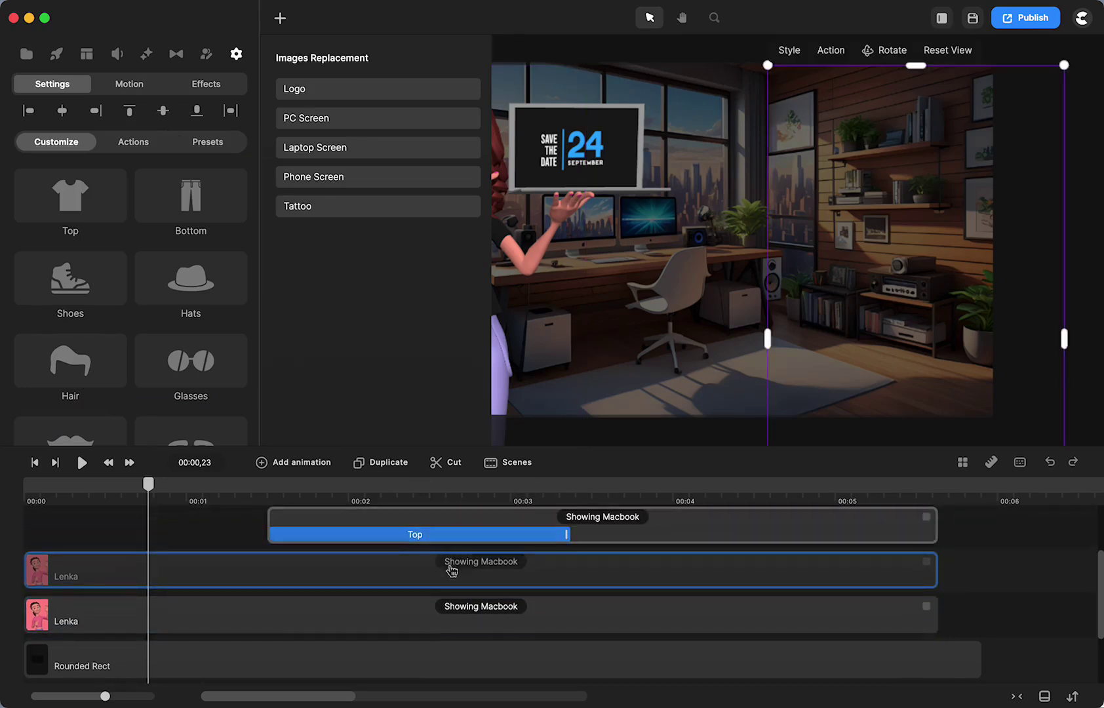
{"action": "right_click", "coordinate": [431, 580]}
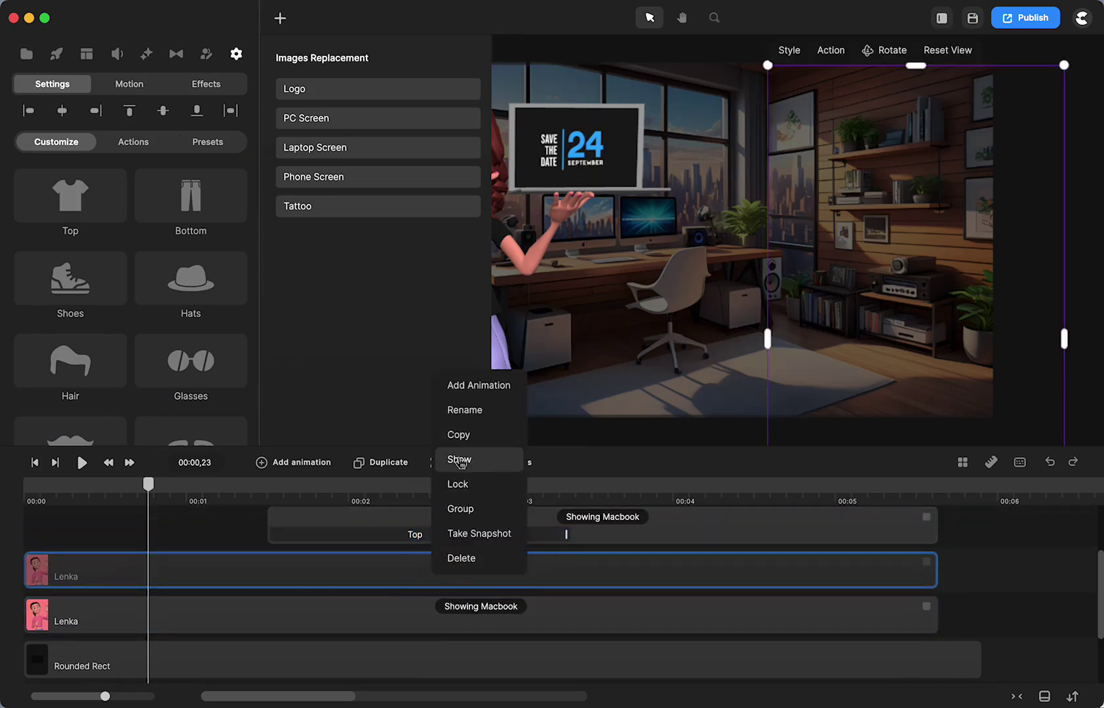
{"action": "left_click", "coordinate": [459, 460]}
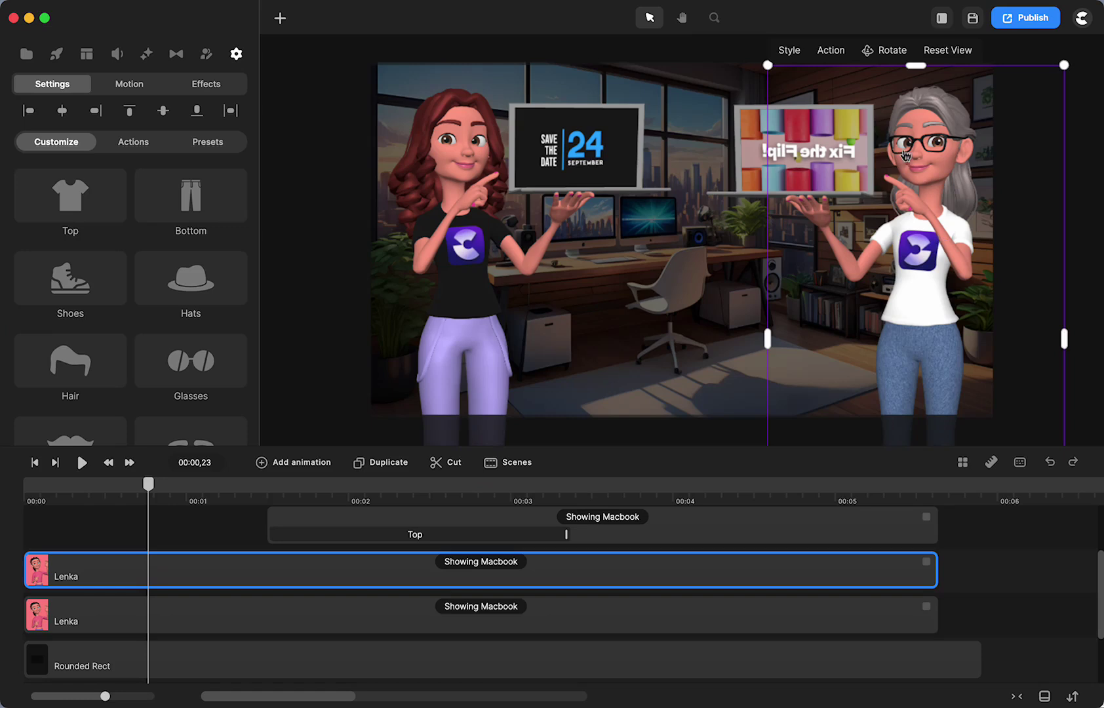
Set her Laptop Screen image to the Save the Date snapshot.
{"action": "scroll", "coordinate": [143, 209], "scroll_direction": "down", "scroll_amount": 4}
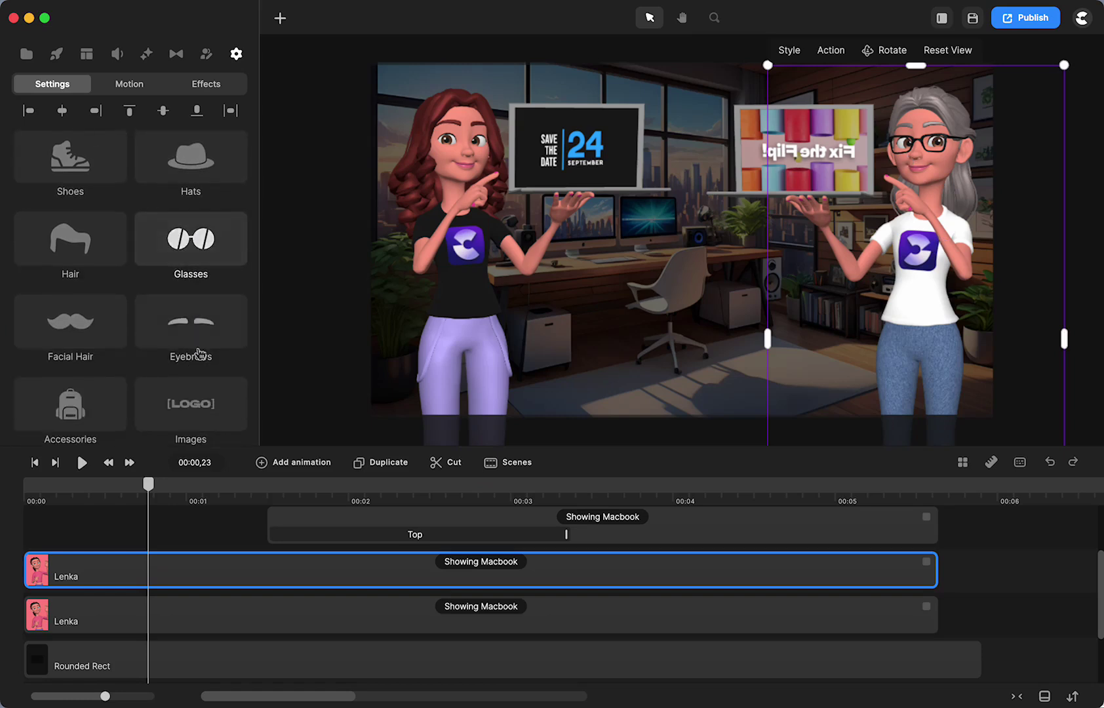
{"action": "left_click", "coordinate": [204, 418]}
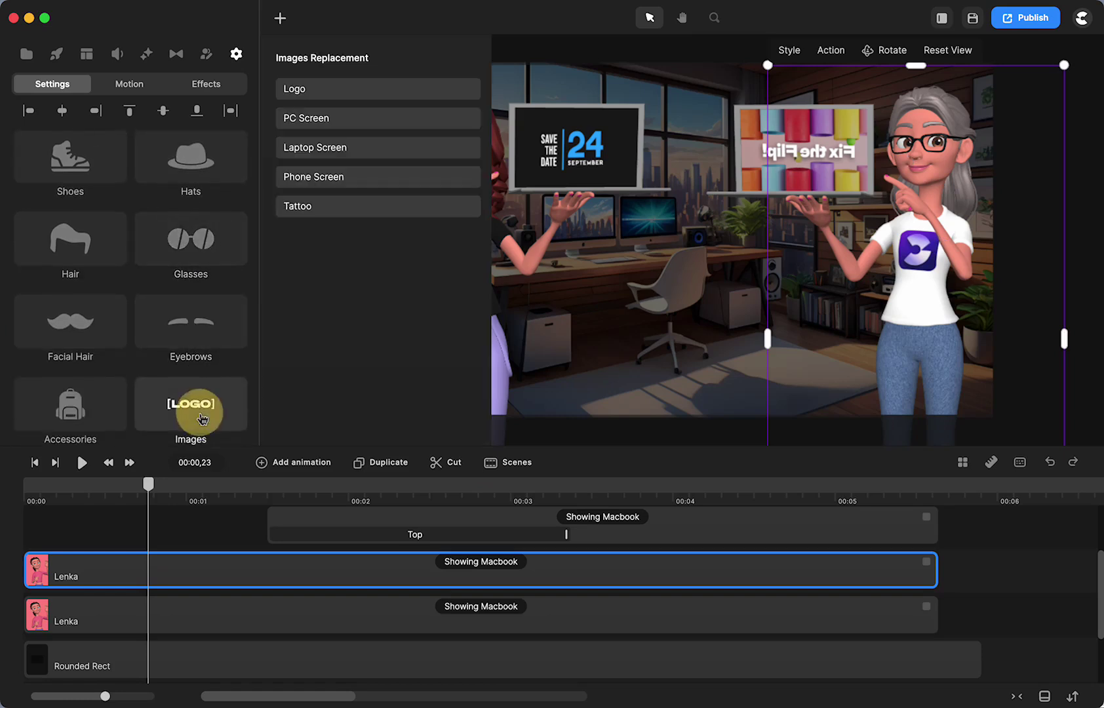
{"action": "left_click", "coordinate": [331, 147]}
{"action": "left_click", "coordinate": [71, 364]}
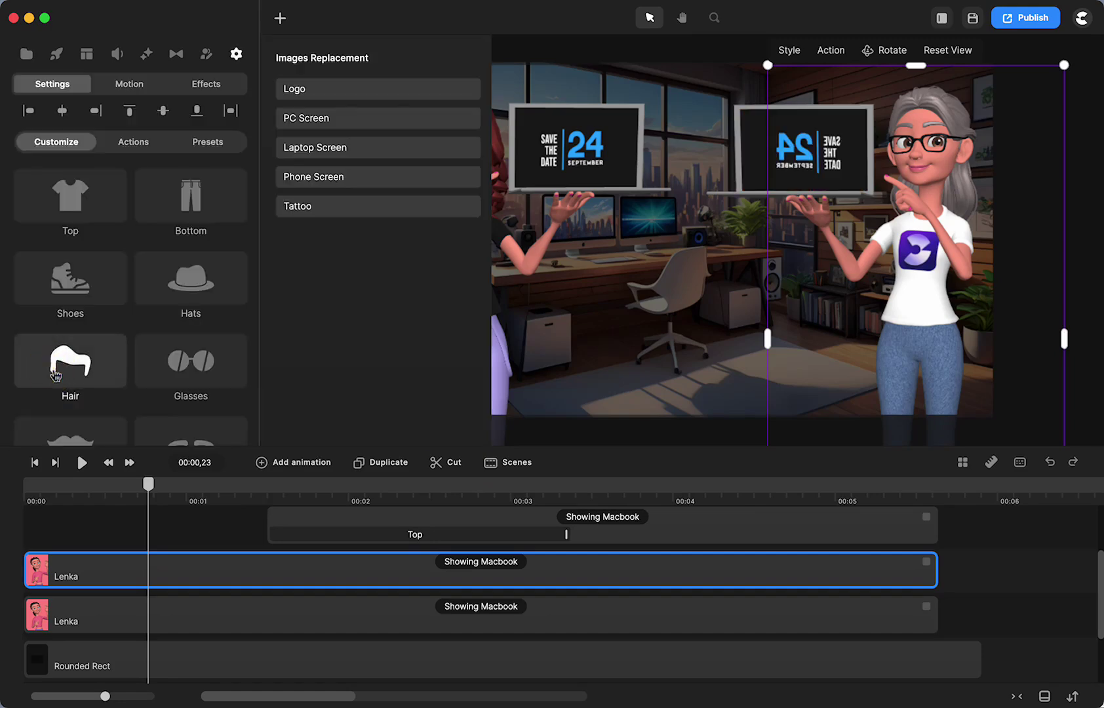
{"action": "left_click", "coordinate": [1032, 540]}
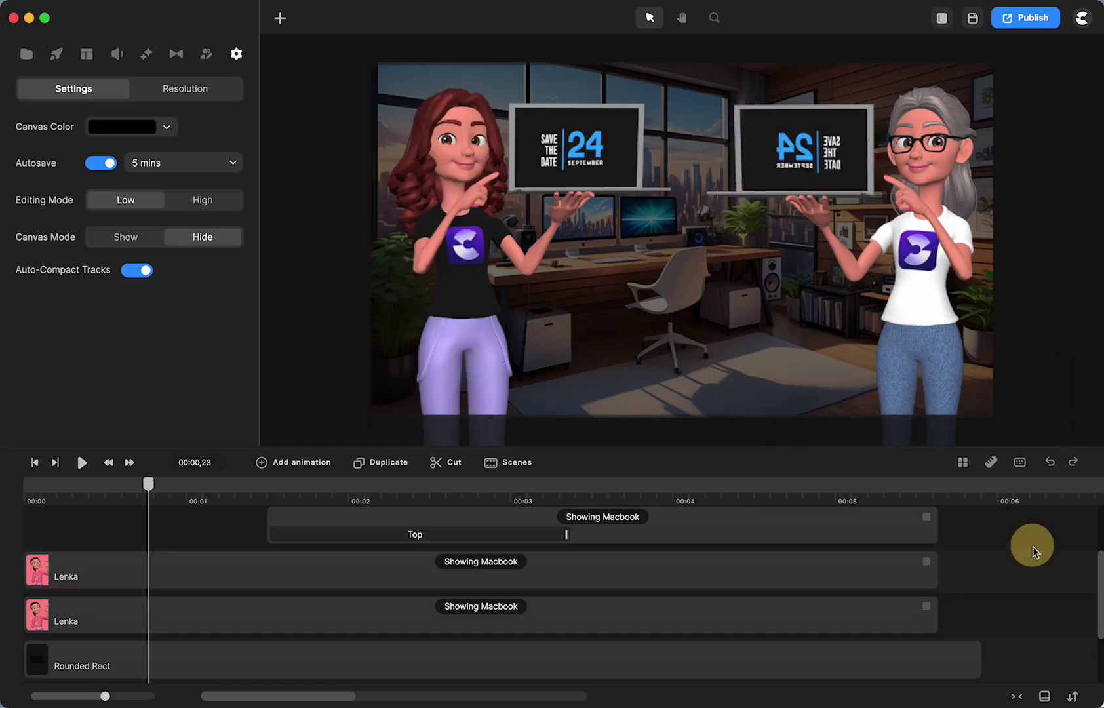
Move the right-side character left and set the playhead to about six seconds.
{"action": "left_click", "coordinate": [133, 566]}
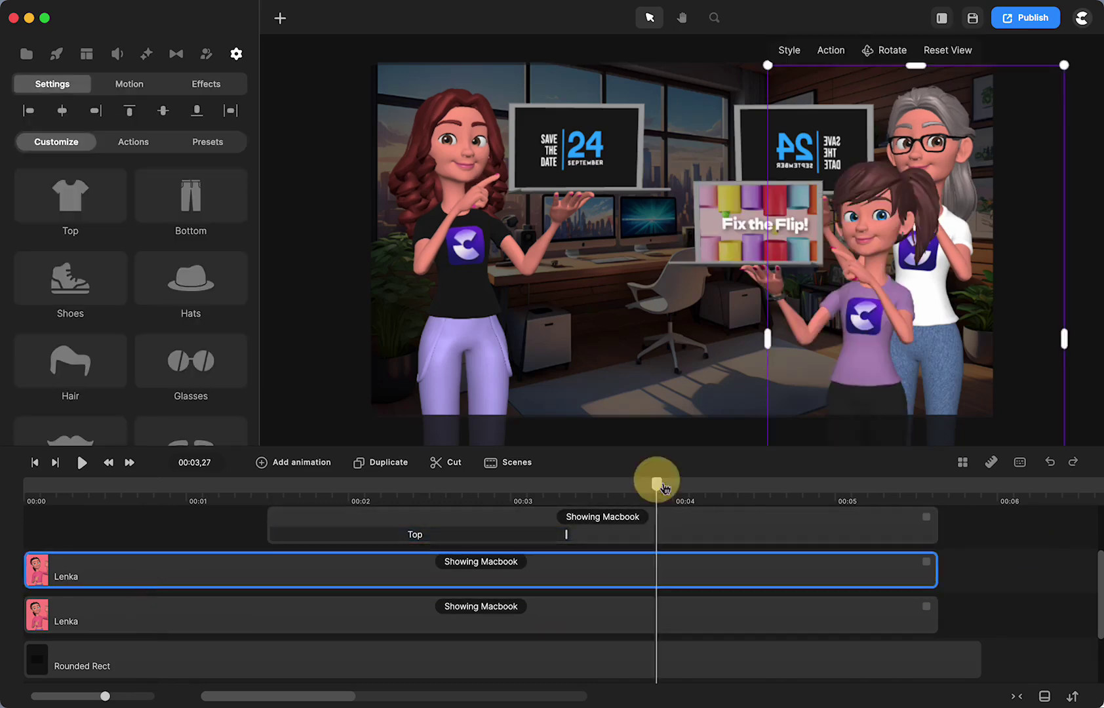
{"action": "left_click_drag", "start_coordinate": [883, 285], "coordinate": [710, 333]}
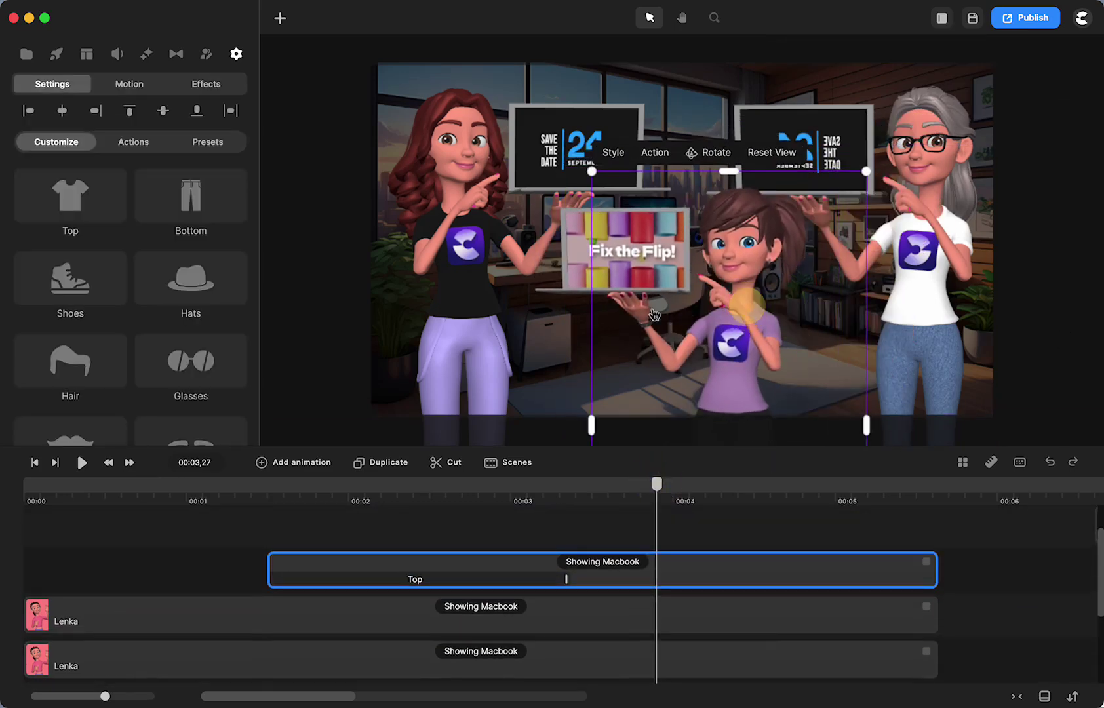
{"action": "scroll", "coordinate": [621, 614], "scroll_direction": "right", "scroll_amount": 5}
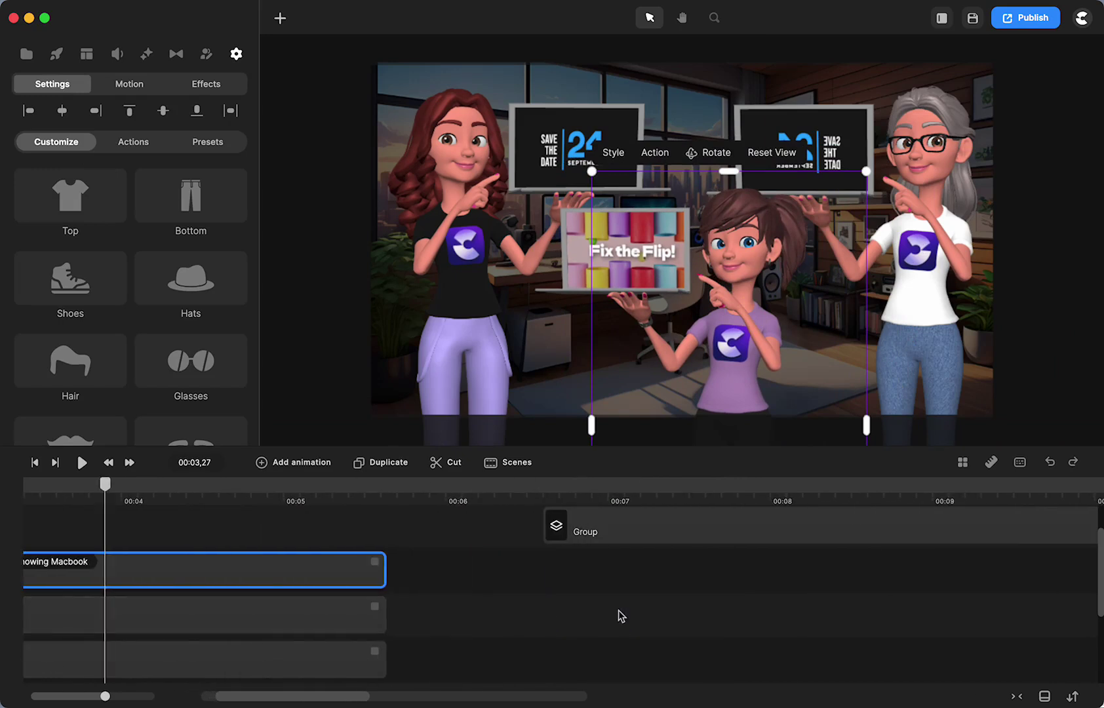
{"action": "left_click", "coordinate": [473, 487]}
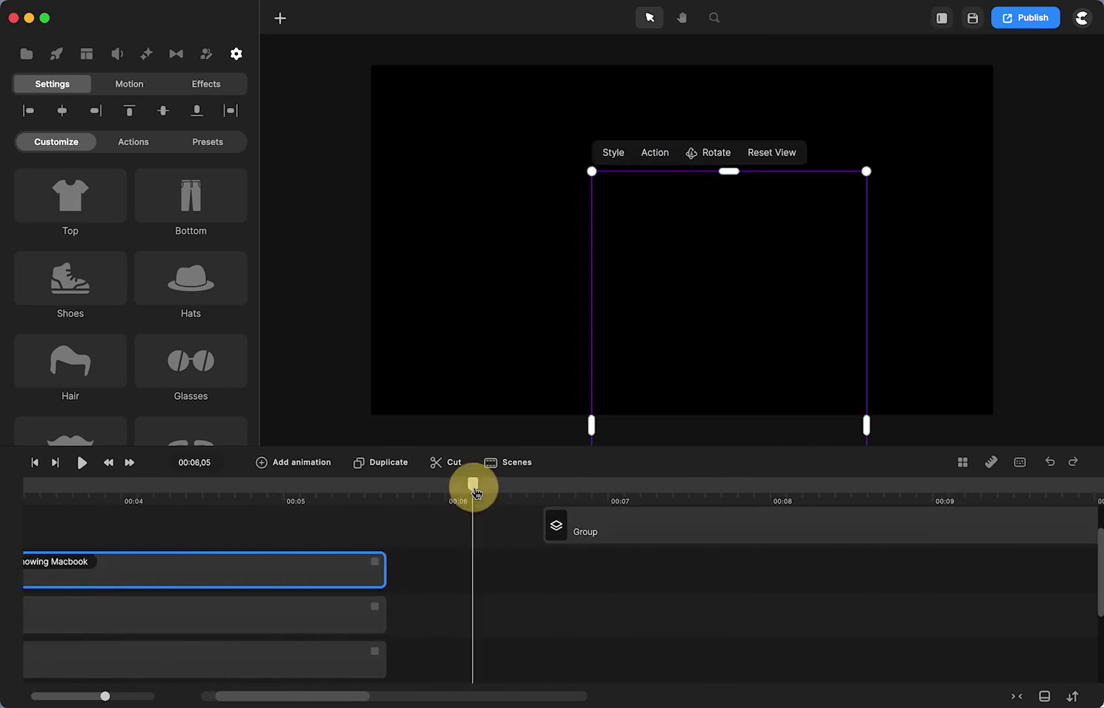
Add Lenka from the 3D Creator library, enlarge her, and nudge her up and right.
{"action": "left_click", "coordinate": [206, 54]}
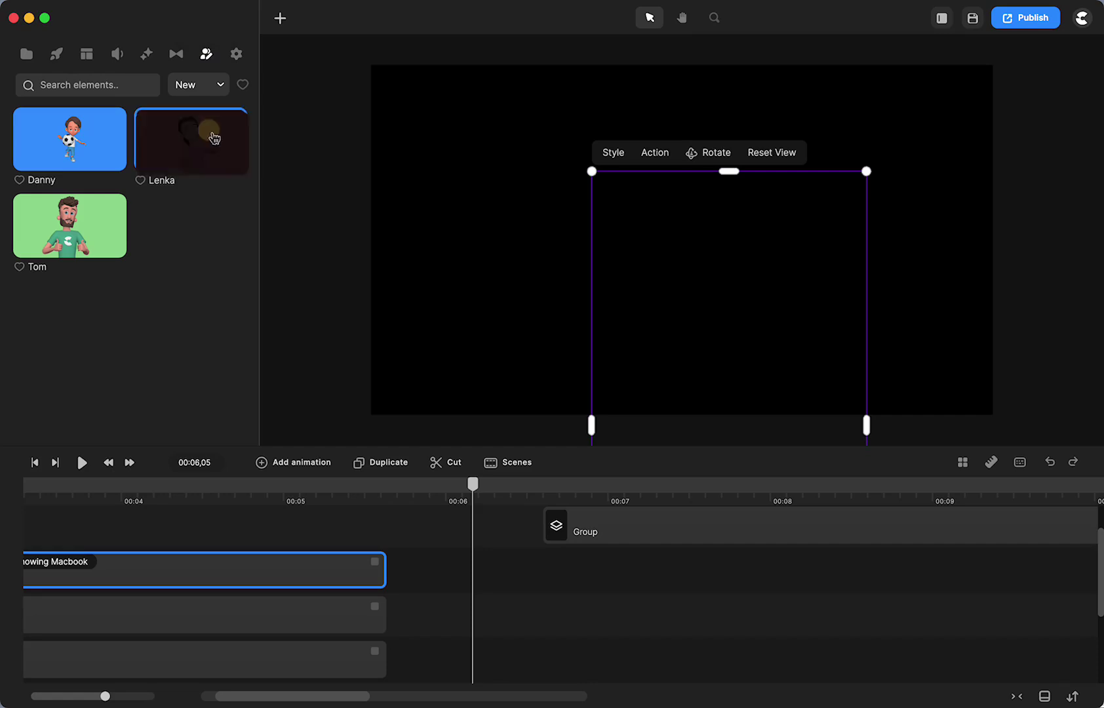
{"action": "left_click_drag", "start_coordinate": [191, 139], "coordinate": [554, 274]}
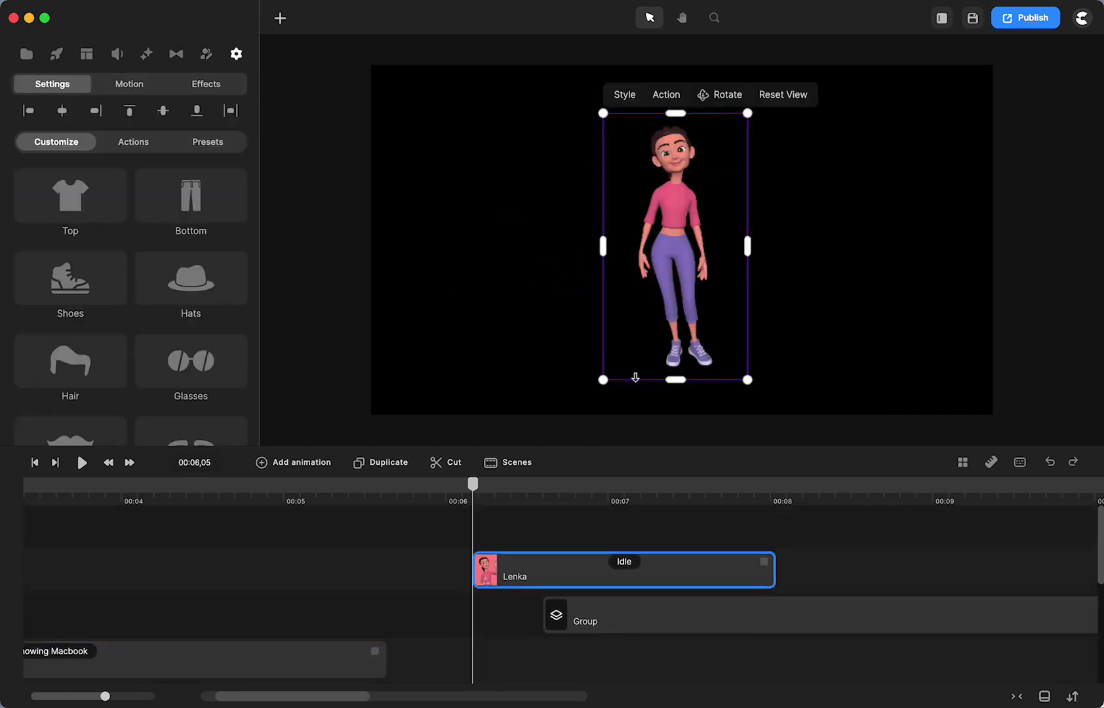
{"action": "left_click_drag", "start_coordinate": [604, 386], "coordinate": [331, 557]}
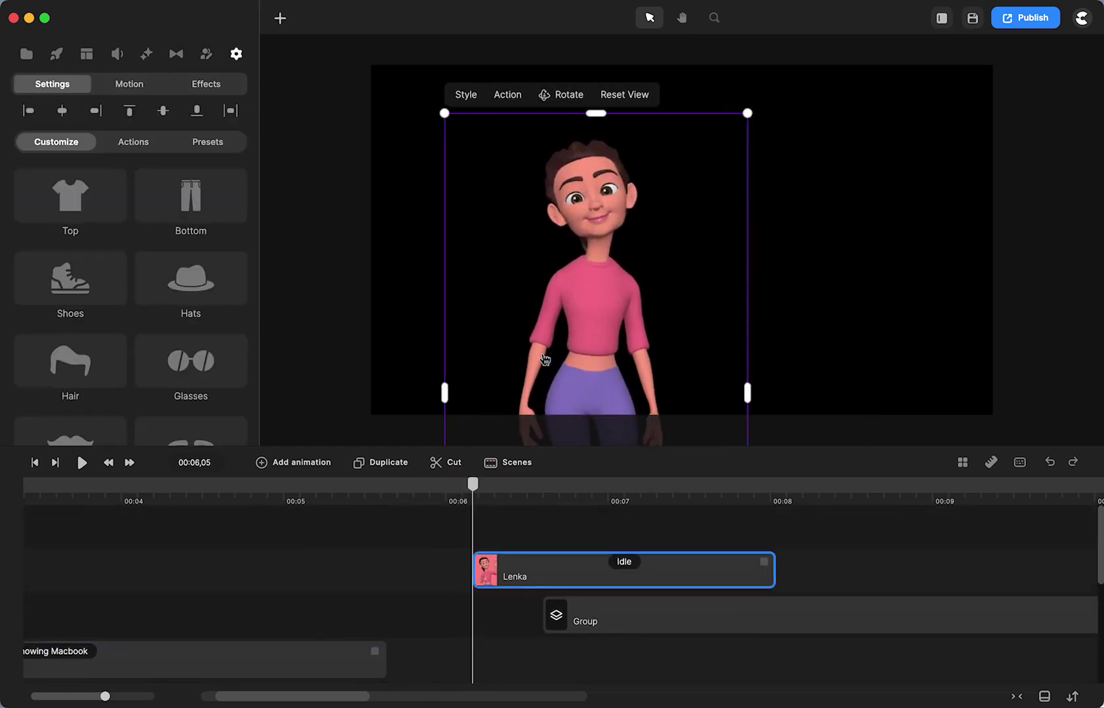
{"action": "left_click_drag", "start_coordinate": [543, 354], "coordinate": [562, 322]}
Give Lenka the Showing Macbook action.
{"action": "left_click", "coordinate": [526, 63]}
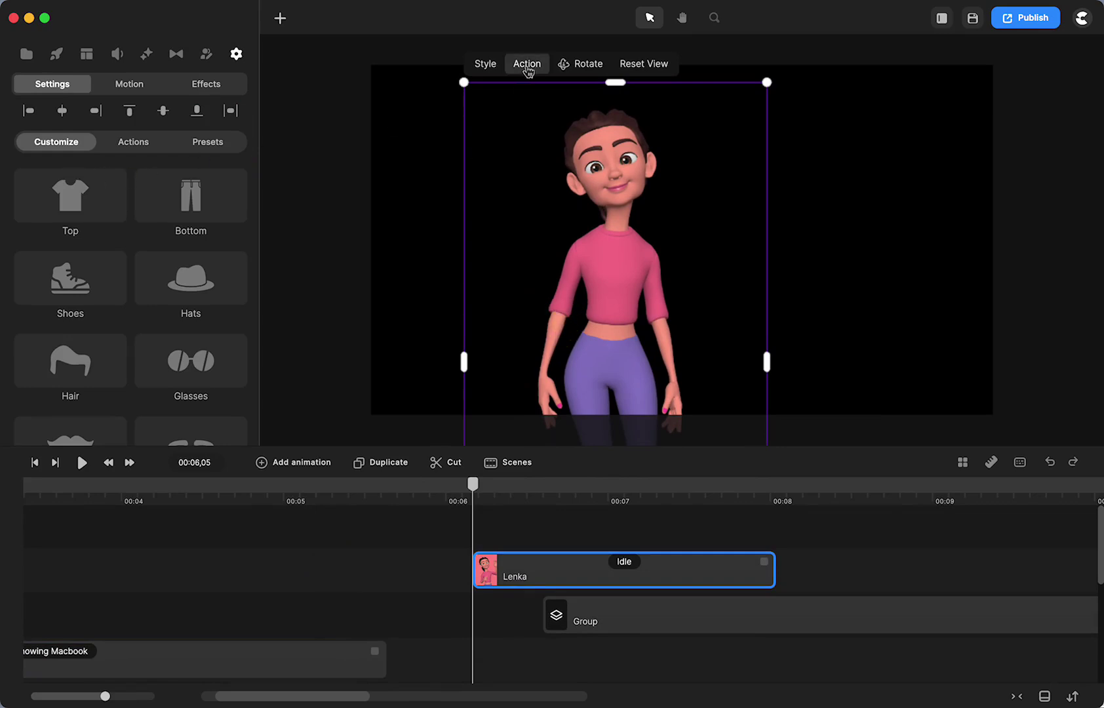
{"action": "left_click", "coordinate": [84, 179]}
{"action": "scroll", "coordinate": [328, 168], "scroll_direction": "down", "scroll_amount": 10}
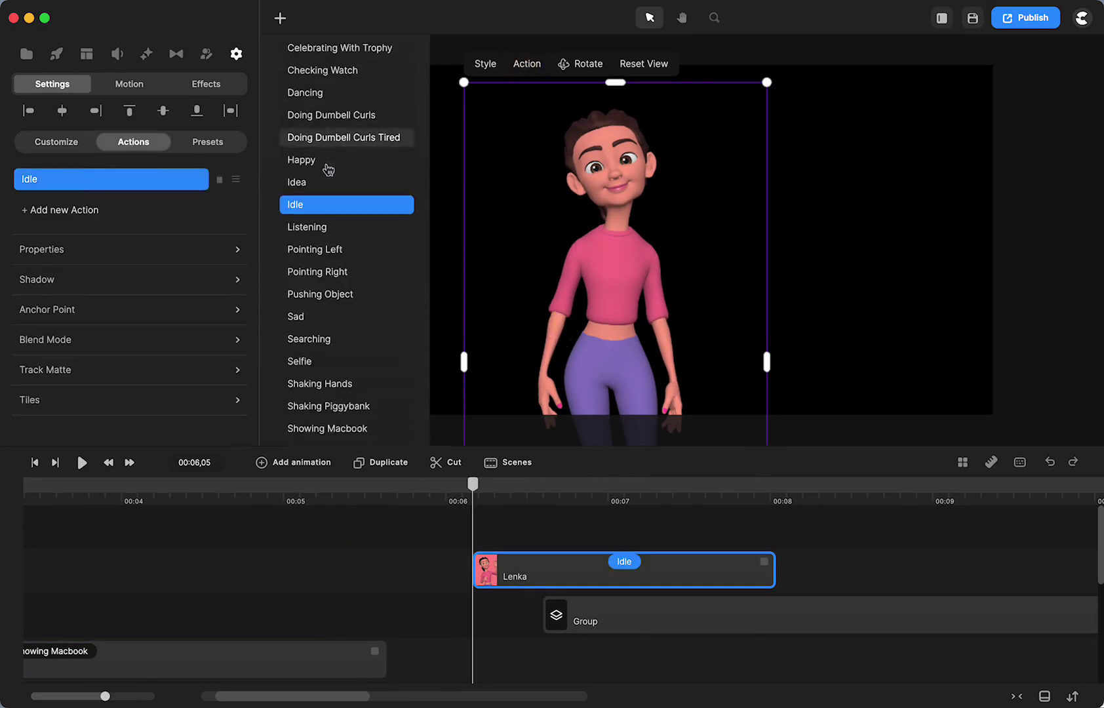
{"action": "scroll", "coordinate": [328, 168], "scroll_direction": "up", "scroll_amount": 1}
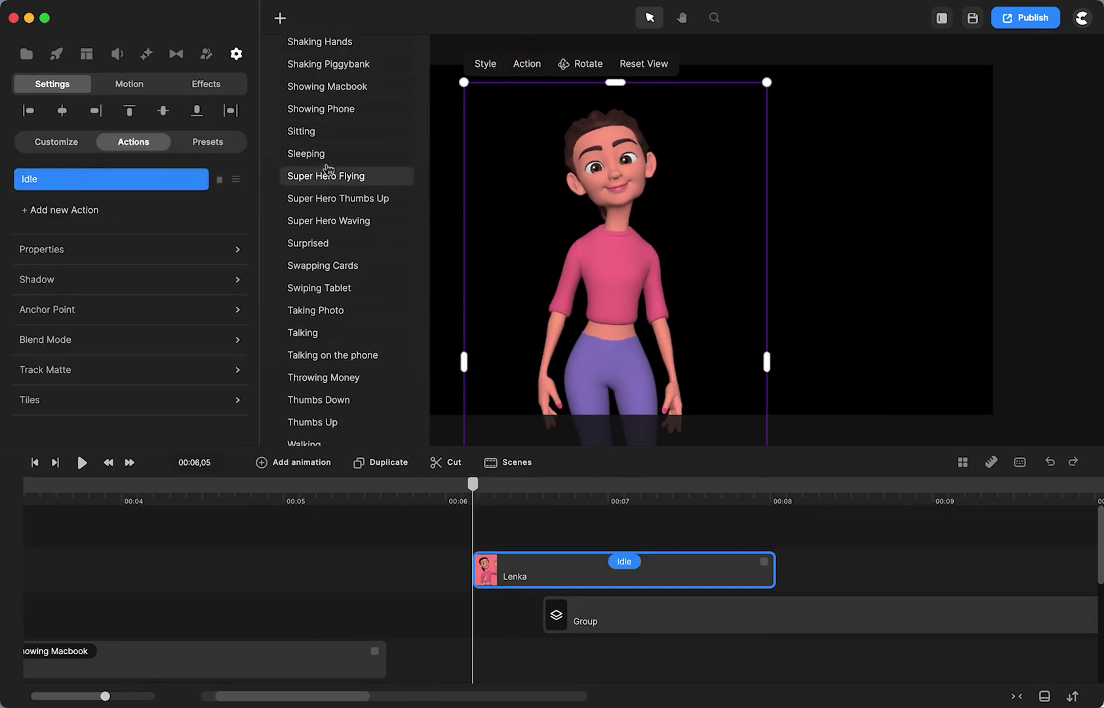
{"action": "left_click", "coordinate": [333, 93]}
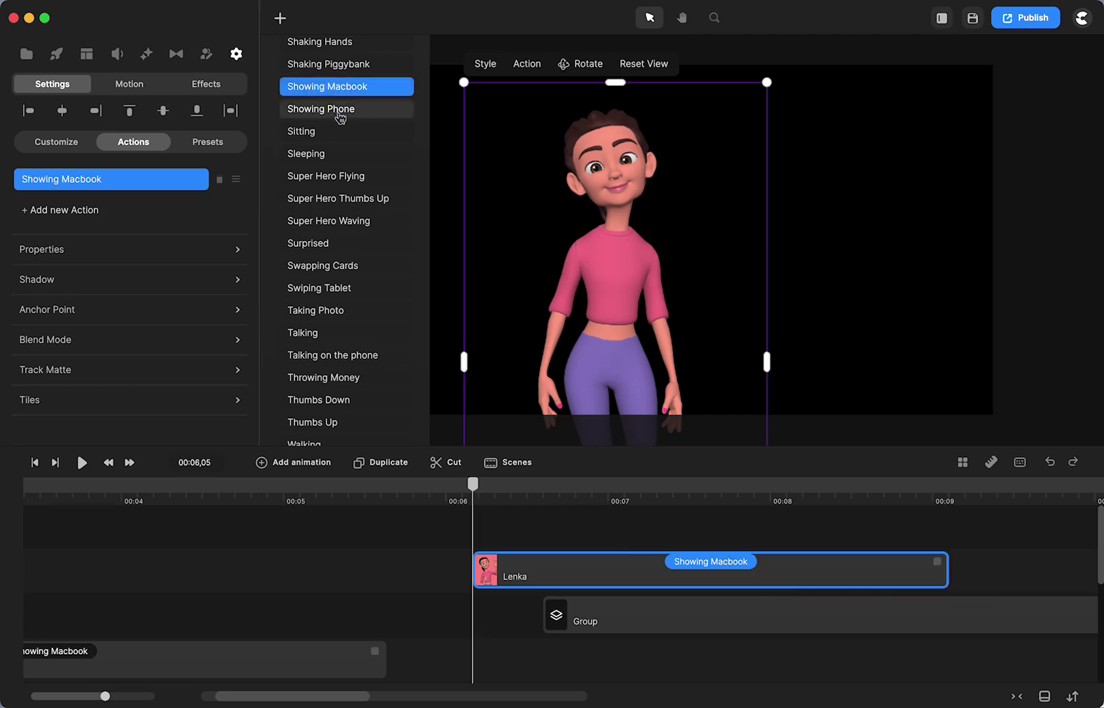
{"action": "scroll", "coordinate": [336, 153], "scroll_direction": "down", "scroll_amount": 8}
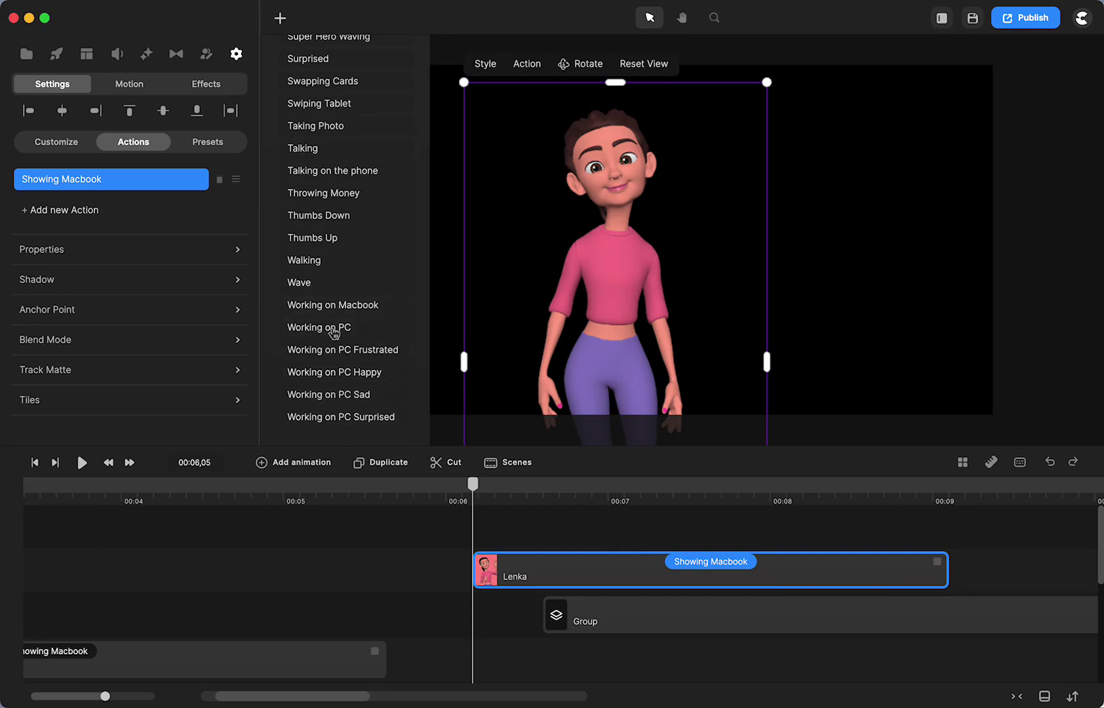
{"action": "left_click", "coordinate": [410, 583]}
Move the playhead to 00:06,26 and bring the Lenka clip into view on the timeline.
{"action": "left_click_drag", "start_coordinate": [472, 484], "coordinate": [586, 484]}
{"action": "left_click_drag", "start_coordinate": [638, 613], "coordinate": [1060, 612]}
{"action": "scroll", "coordinate": [833, 641], "scroll_direction": "left", "scroll_amount": 5}
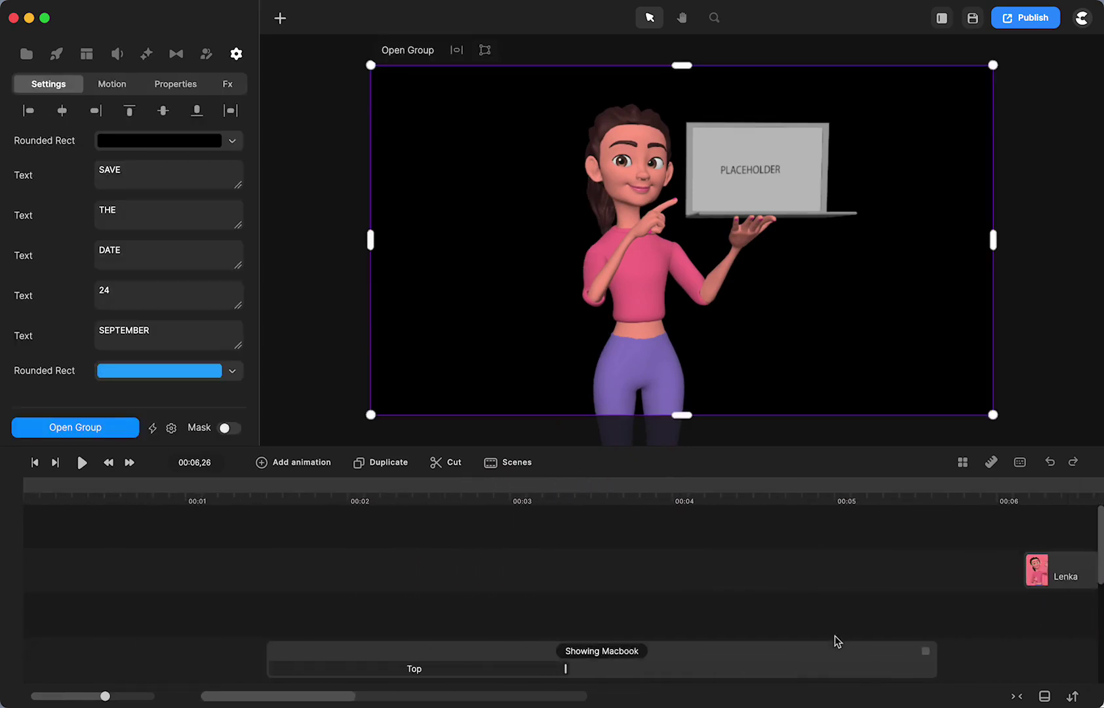
{"action": "scroll", "coordinate": [838, 641], "scroll_direction": "right", "scroll_amount": 3}
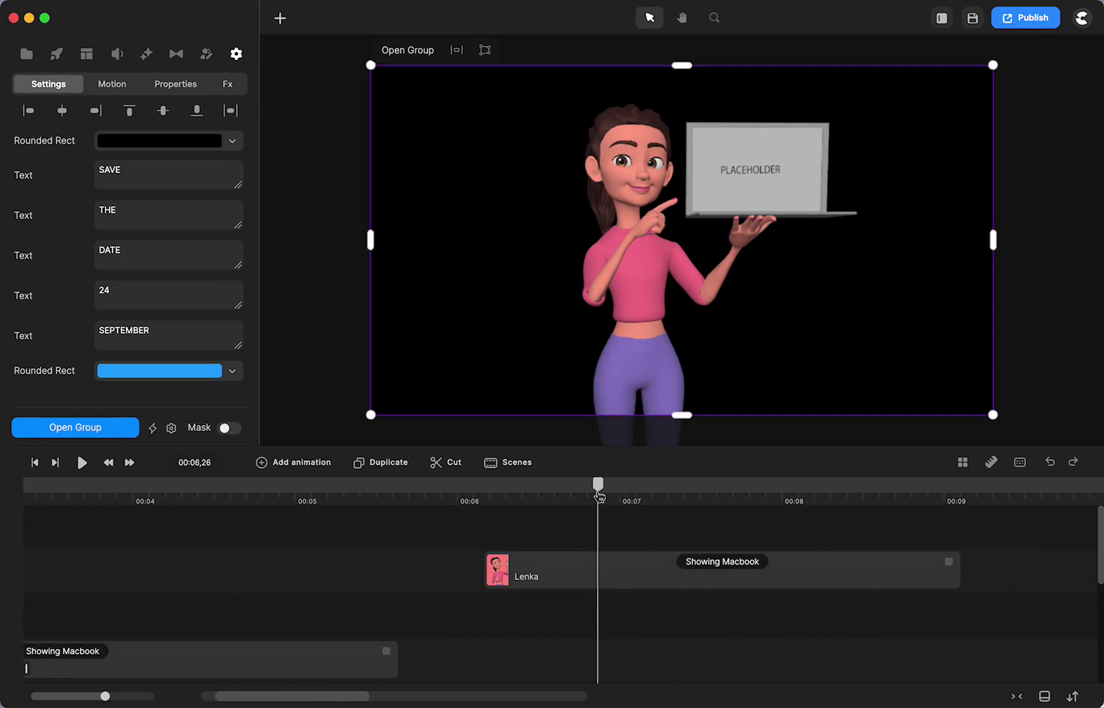
Flip Lenka horizontally in Properties and drag her to the right side of the frame.
{"action": "left_click", "coordinate": [596, 486]}
{"action": "left_click", "coordinate": [547, 568]}
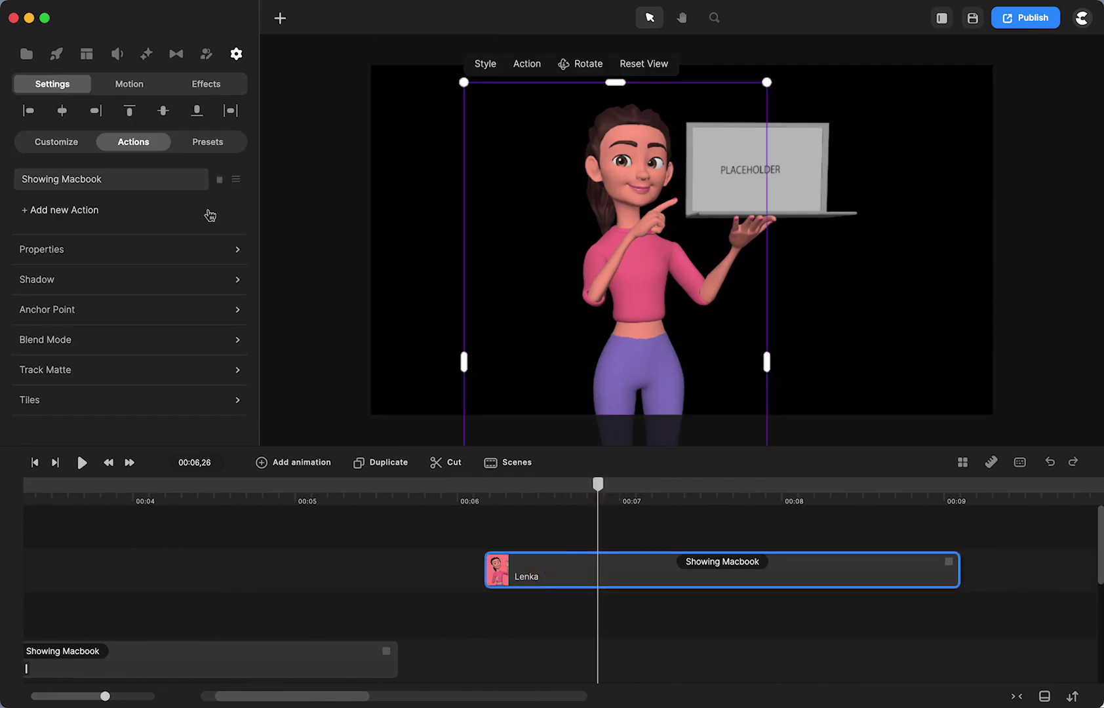
{"action": "left_click", "coordinate": [190, 248]}
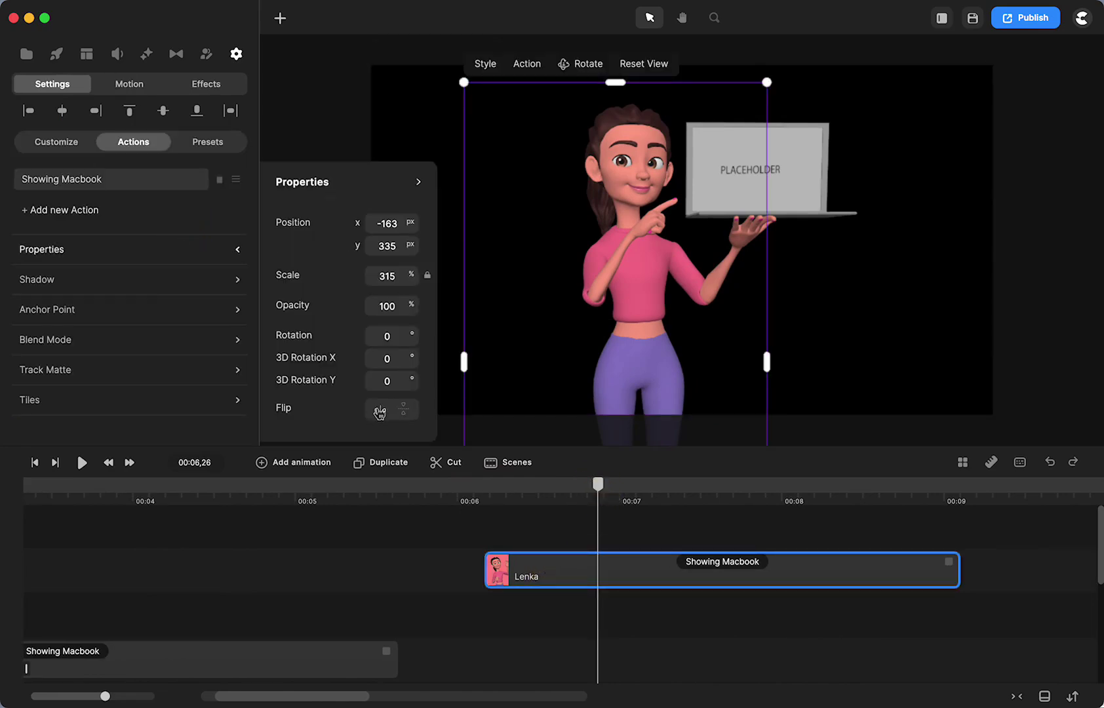
{"action": "left_click", "coordinate": [380, 412]}
{"action": "left_click_drag", "start_coordinate": [623, 286], "coordinate": [865, 274]}
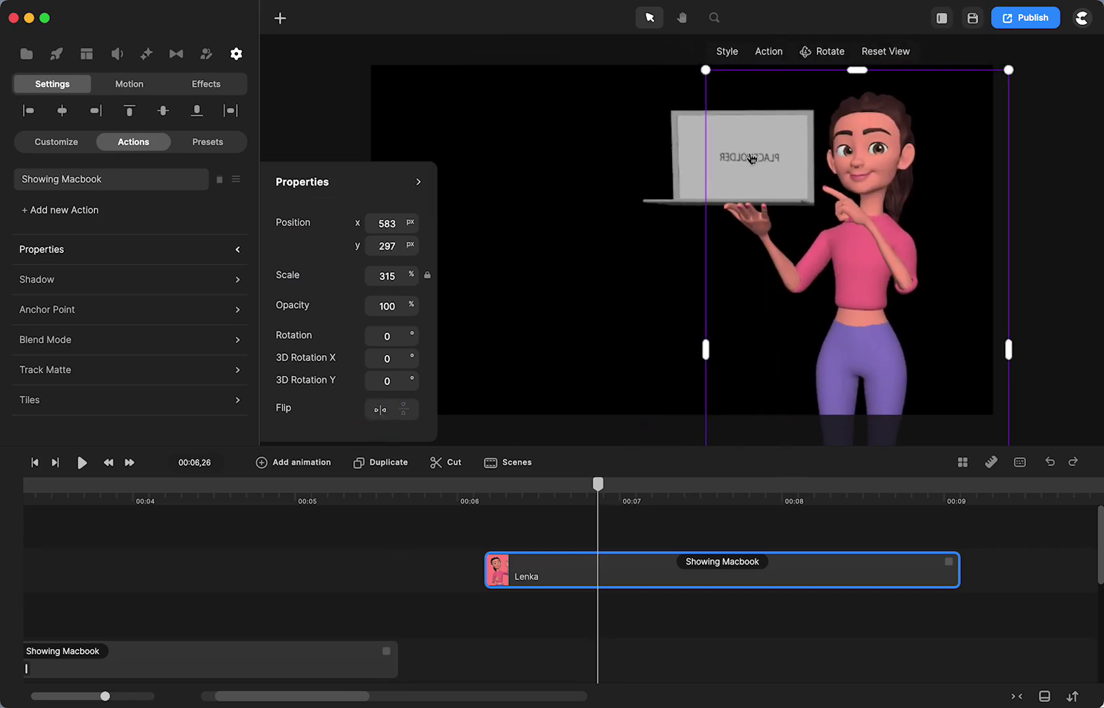
{"action": "left_click", "coordinate": [367, 573]}
{"action": "left_click", "coordinate": [547, 563]}
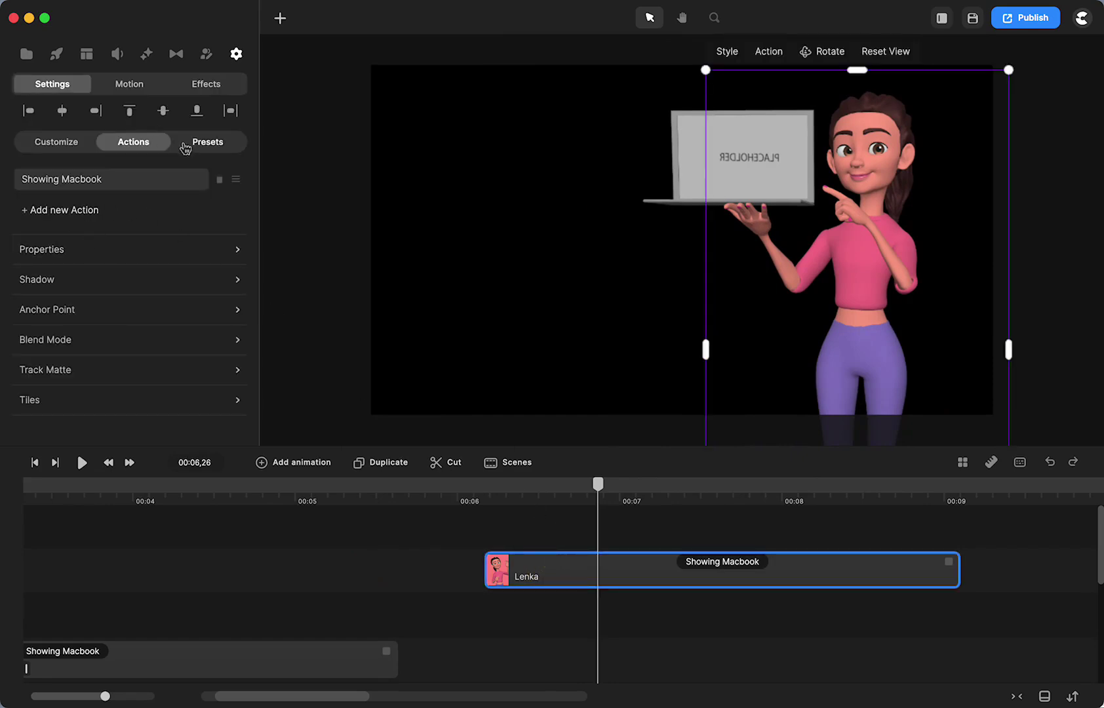
Replace Lenka's Laptop Screen image with the Save the Date 24 September thumbnail.
{"action": "left_click", "coordinate": [48, 143]}
{"action": "scroll", "coordinate": [169, 254], "scroll_direction": "down", "scroll_amount": 5}
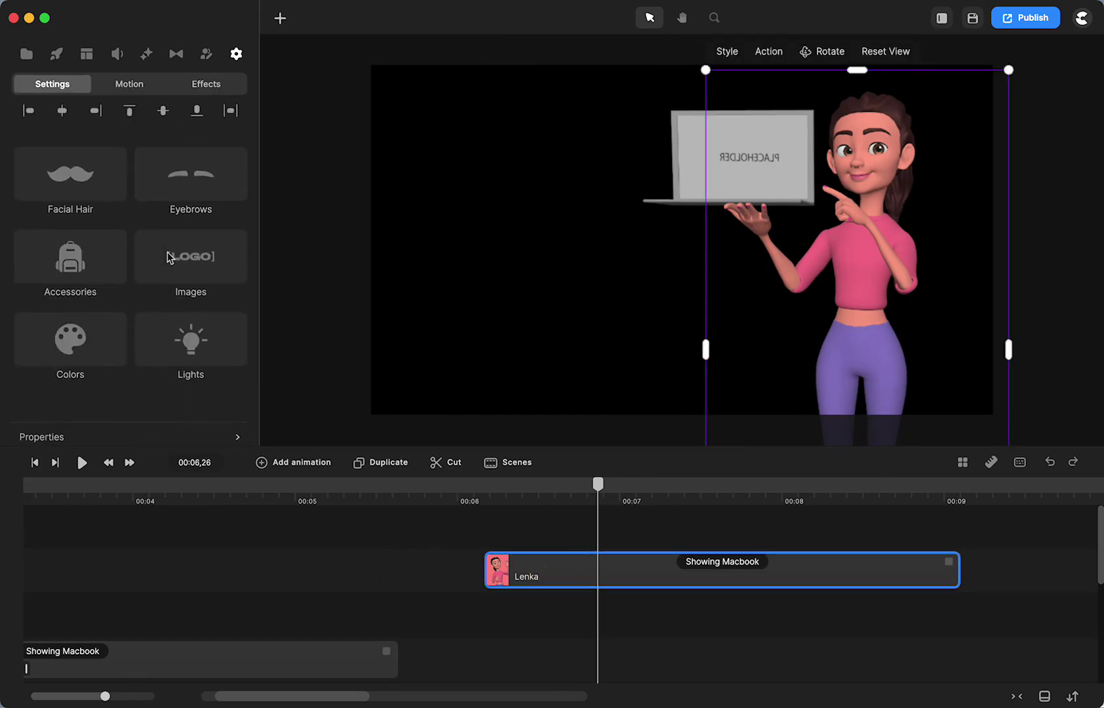
{"action": "left_click", "coordinate": [179, 267]}
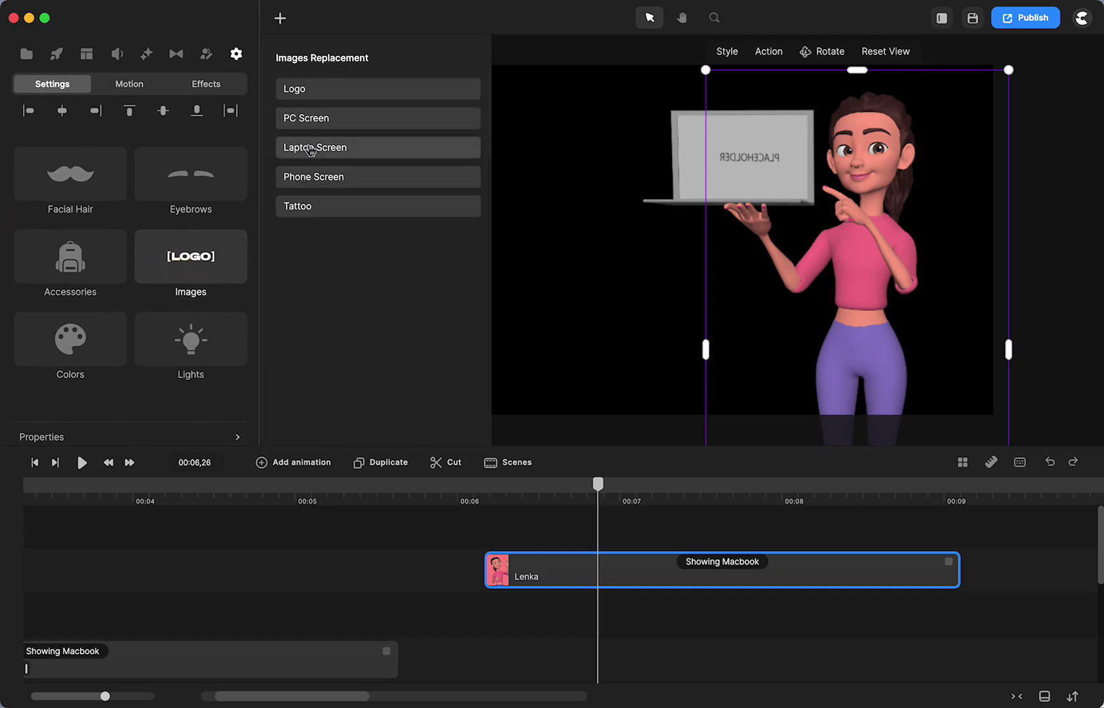
{"action": "left_click", "coordinate": [306, 144]}
{"action": "left_click", "coordinate": [90, 369]}
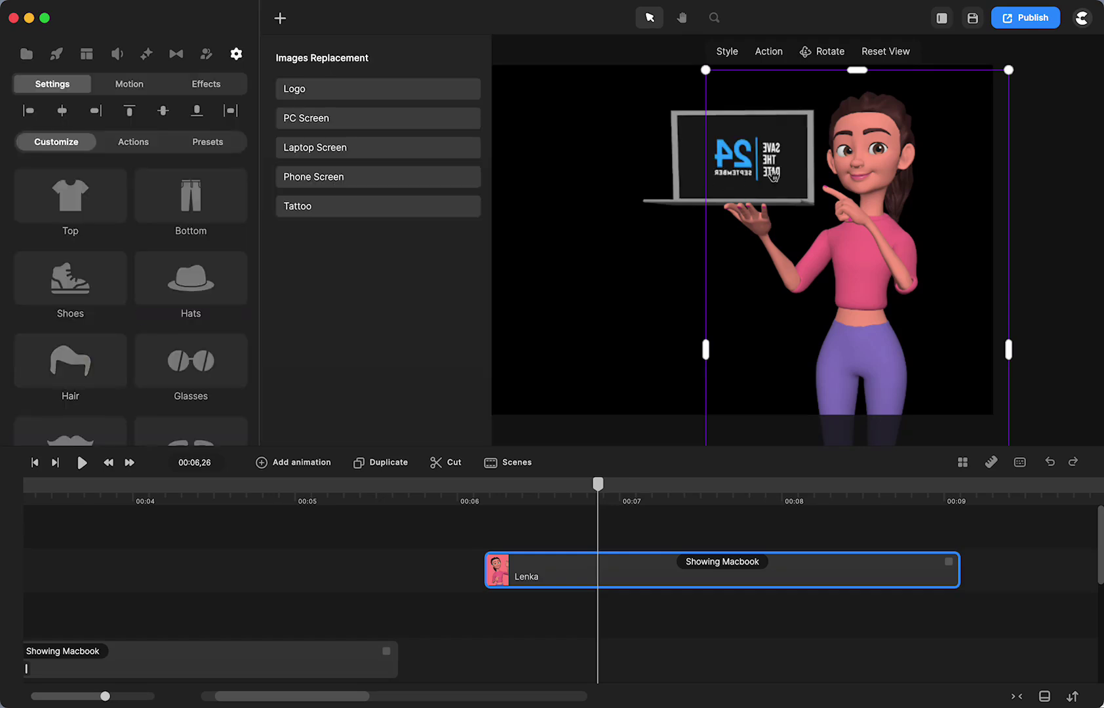
{"action": "scroll", "coordinate": [570, 599], "scroll_direction": "right", "scroll_amount": 5}
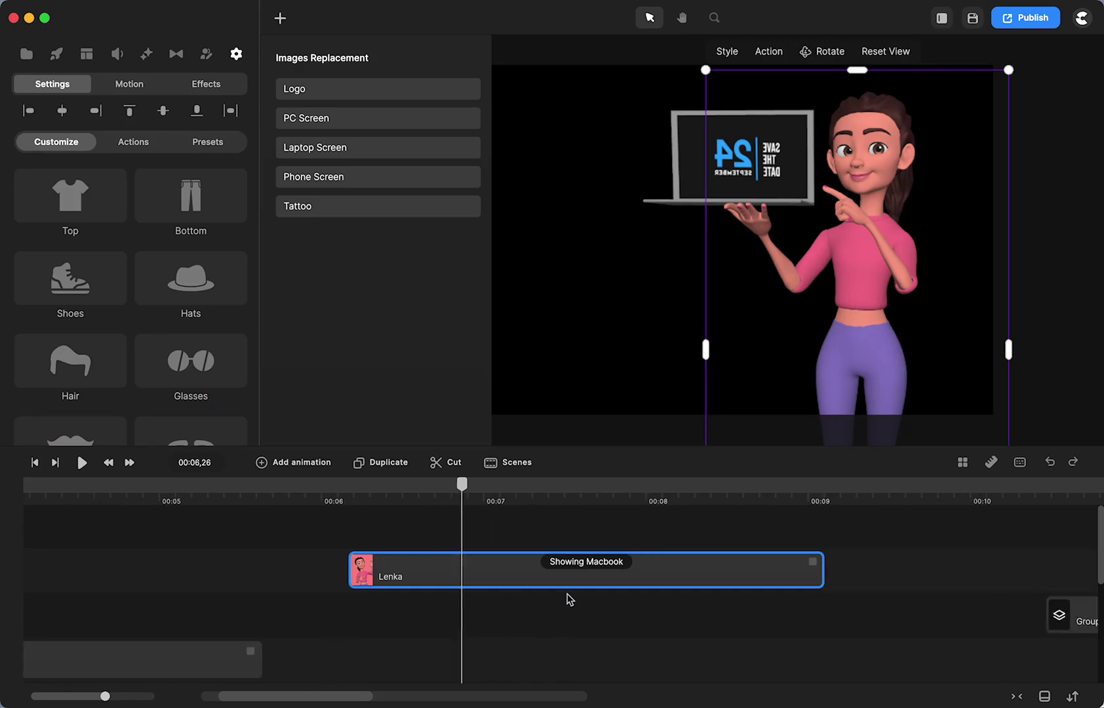
Drop the Save the Date image from the media library onto the timeline at 00:09,10.
{"action": "left_click", "coordinate": [1002, 617]}
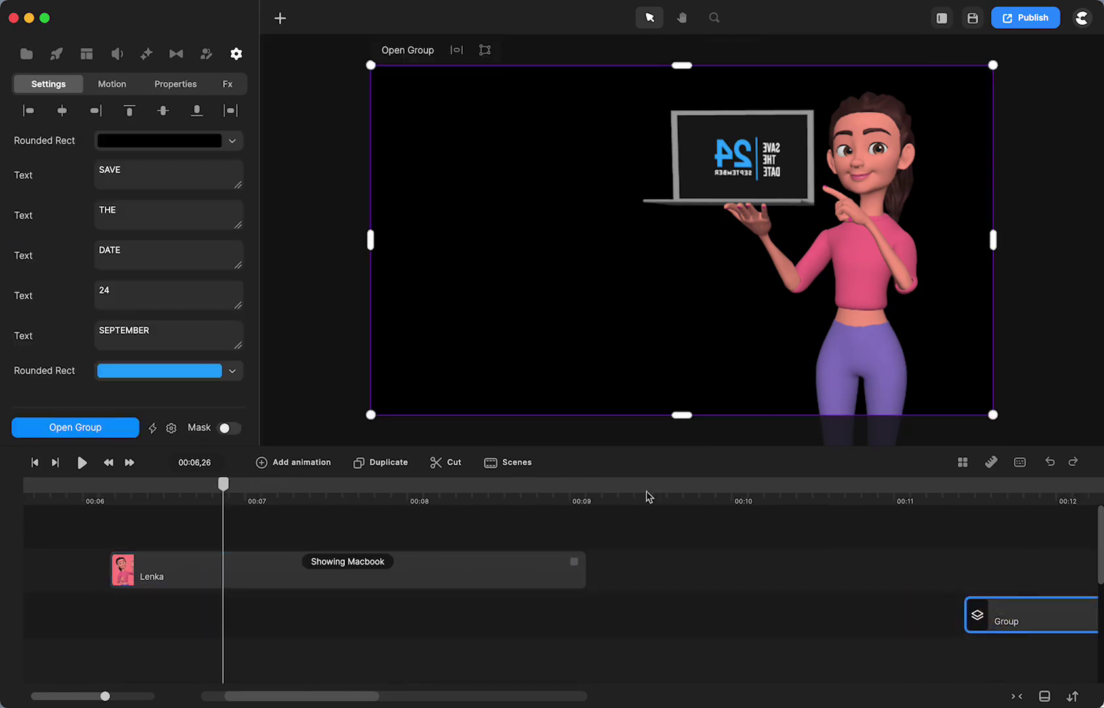
{"action": "left_click", "coordinate": [624, 491]}
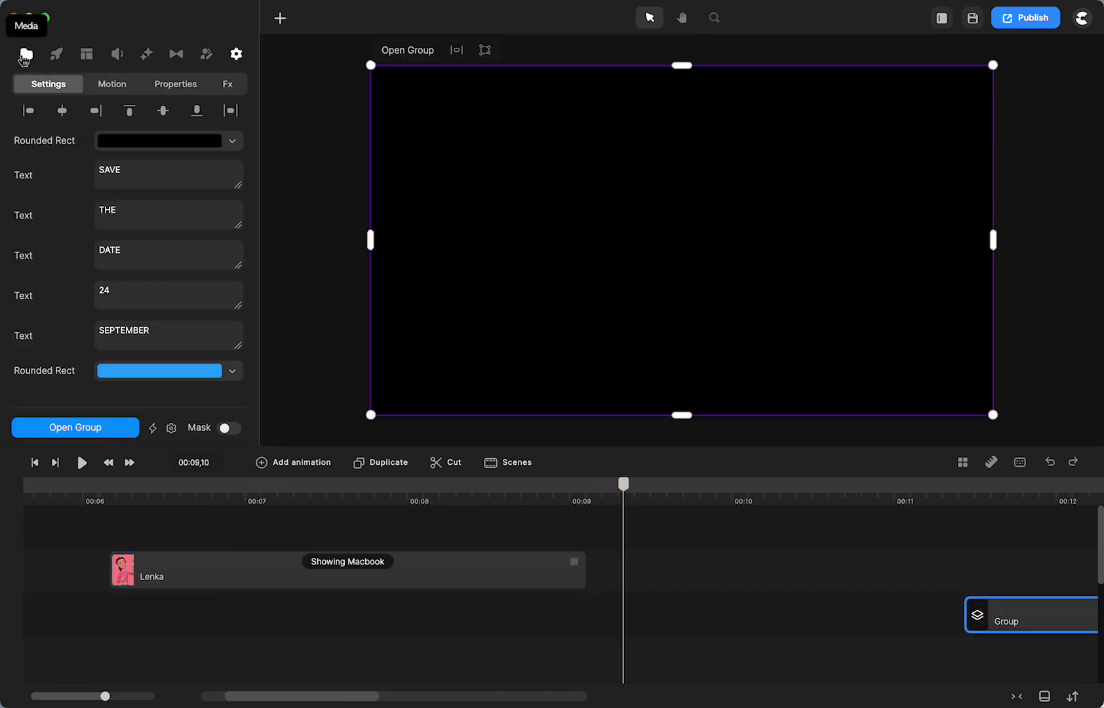
{"action": "left_click", "coordinate": [26, 54]}
{"action": "left_click_drag", "start_coordinate": [117, 369], "coordinate": [666, 559]}
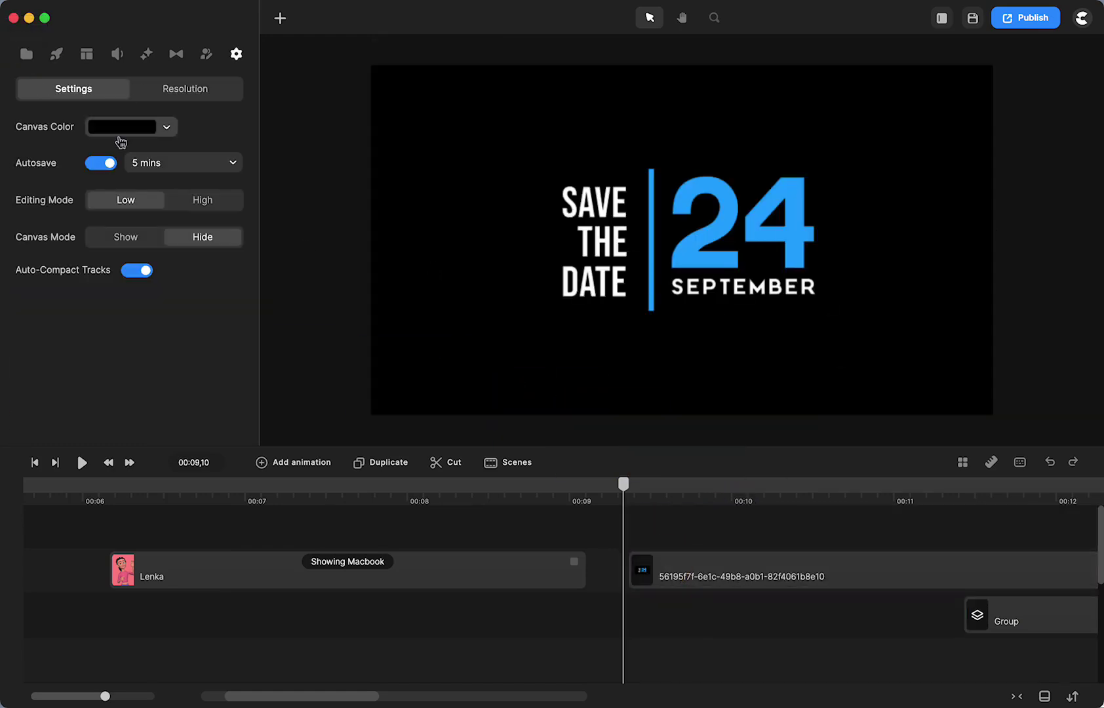
Scale the new Save the Date image clip to 100% so it fills the canvas.
{"action": "left_click", "coordinate": [27, 54]}
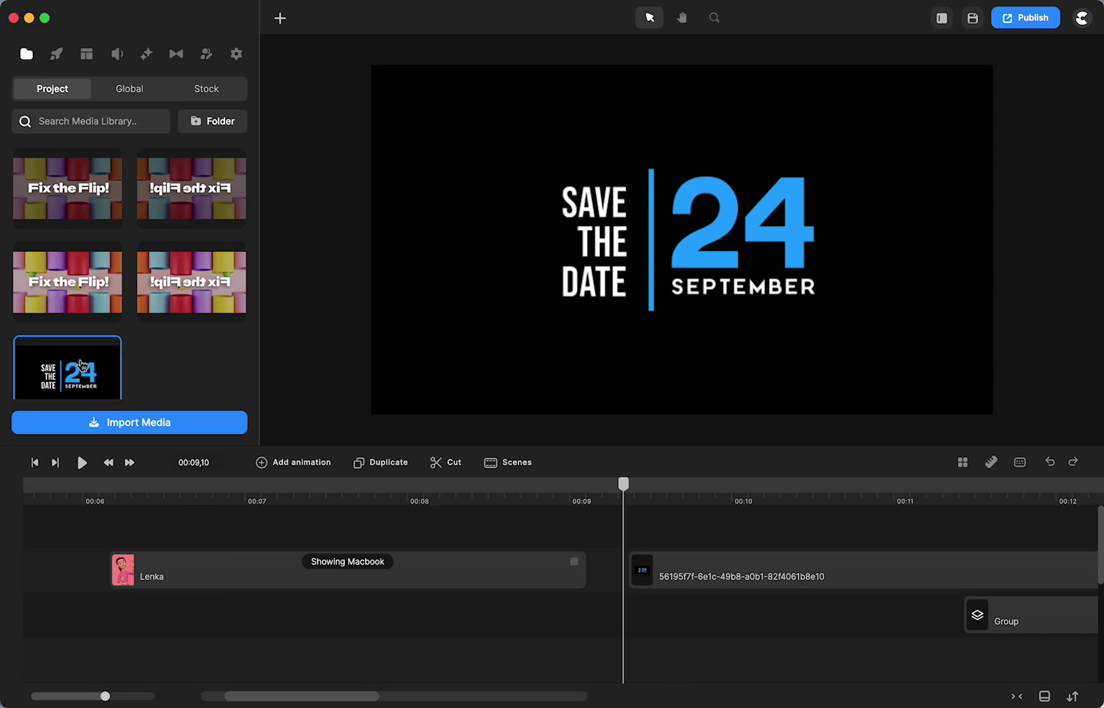
{"action": "left_click", "coordinate": [657, 570]}
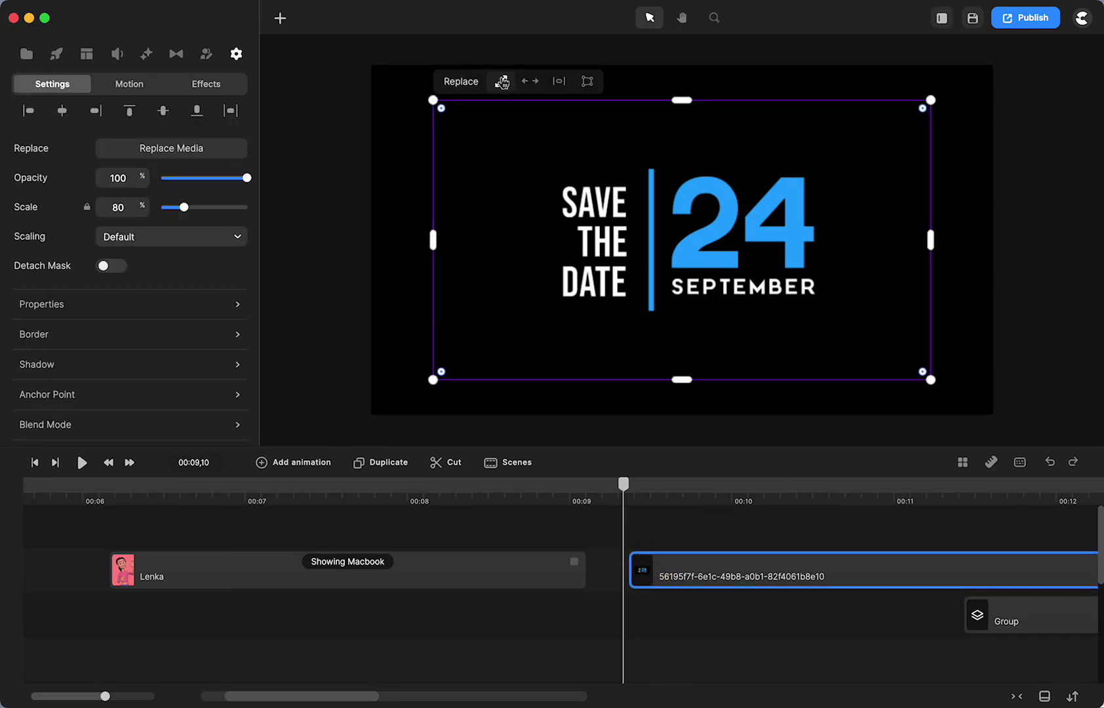
{"action": "left_click", "coordinate": [502, 81]}
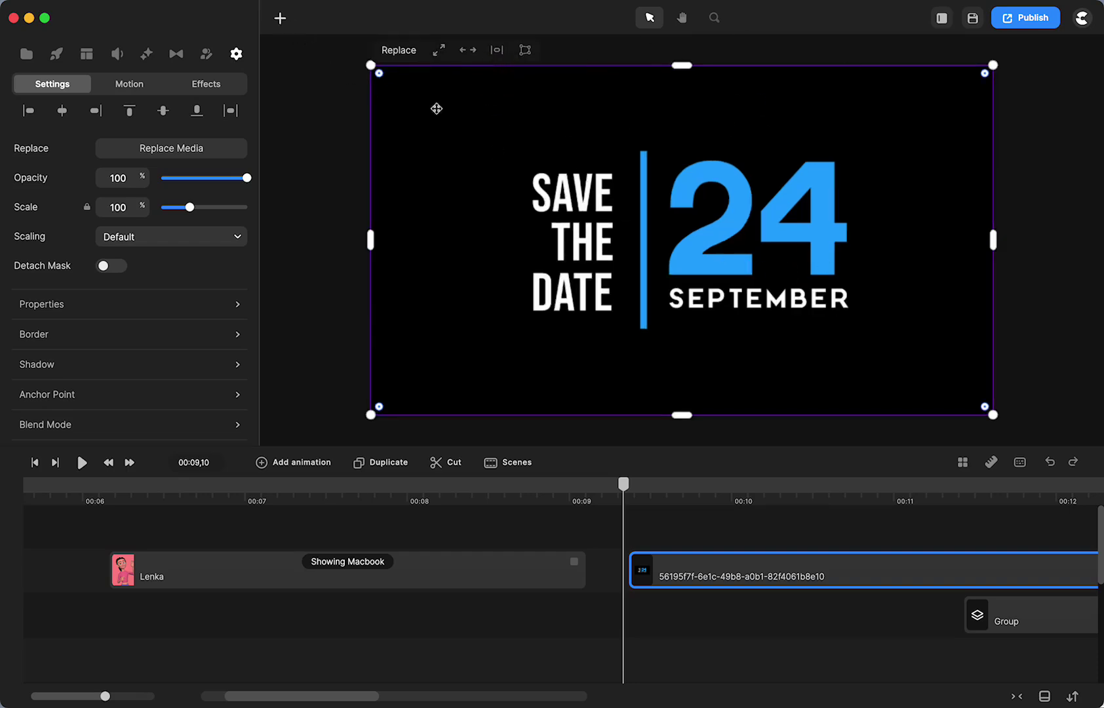
{"action": "left_click", "coordinate": [280, 18]}
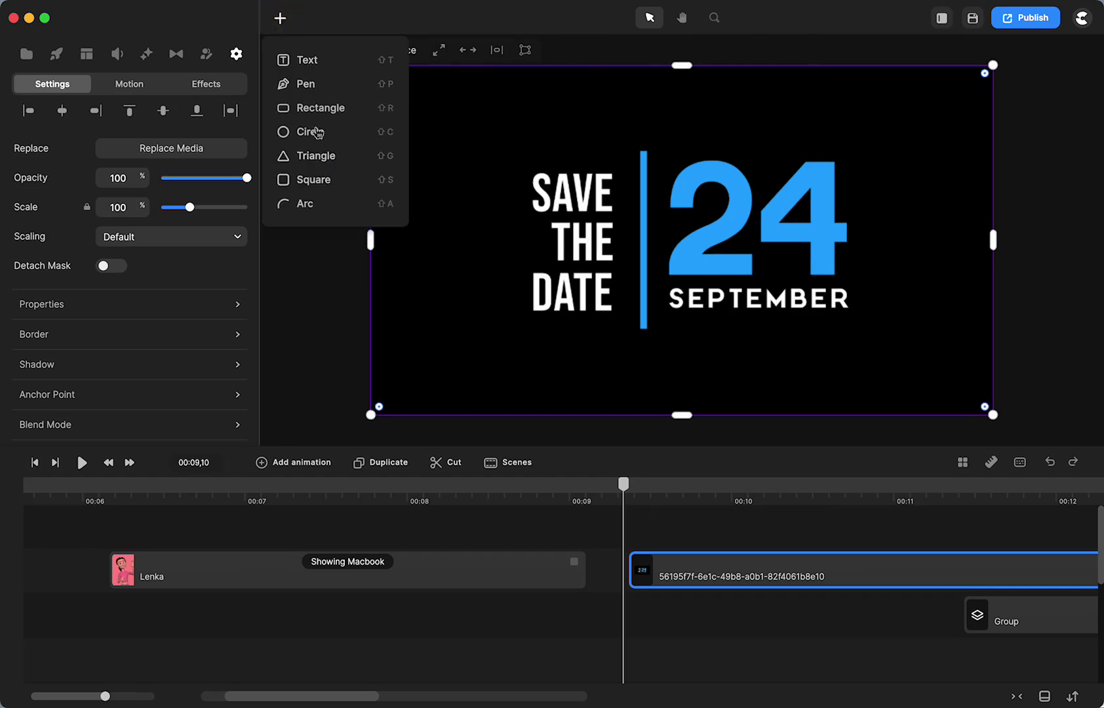
Add a rectangle, stretch it to fill the canvas, and set its fill to black 000000.
{"action": "left_click", "coordinate": [316, 107]}
{"action": "left_click", "coordinate": [686, 240]}
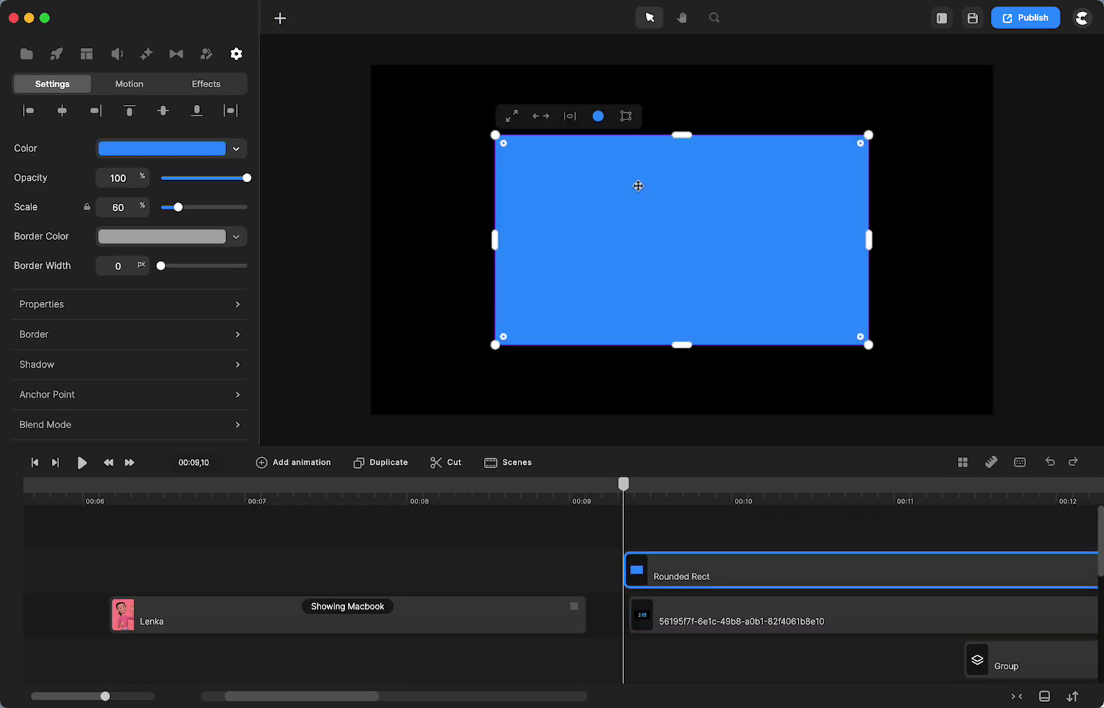
{"action": "left_click", "coordinate": [511, 118]}
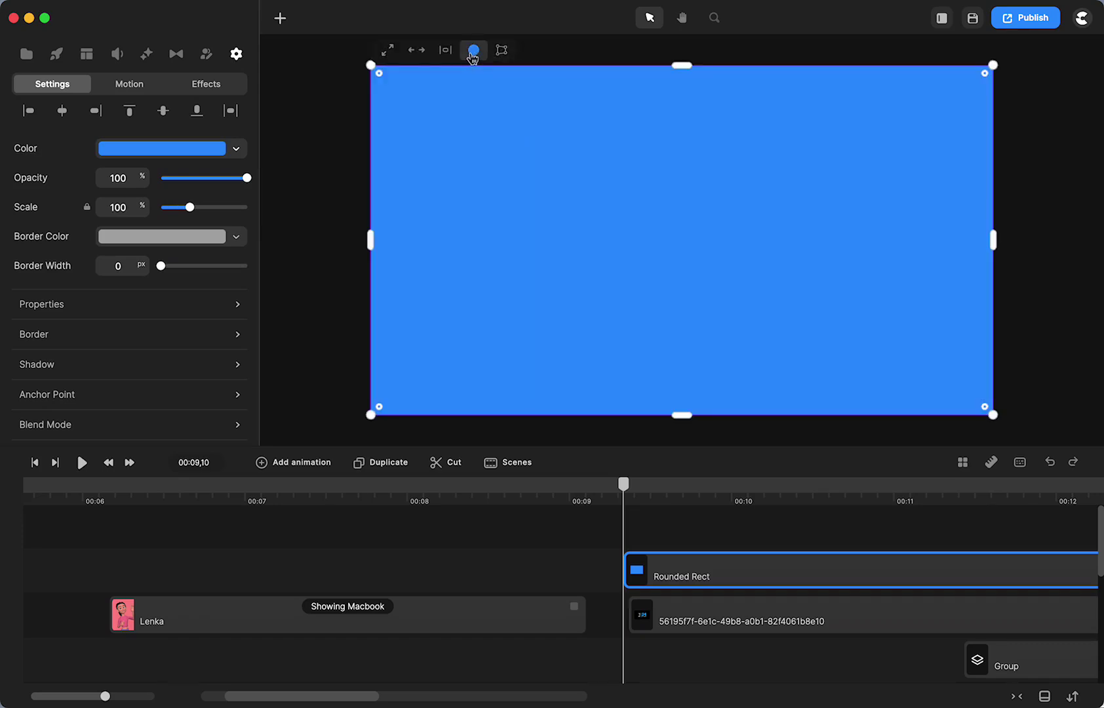
{"action": "left_click", "coordinate": [474, 50]}
{"action": "left_click_drag", "start_coordinate": [496, 177], "coordinate": [476, 204]}
Delete the leftover Group clip, move the rectangle below the image, and jump to 00:10,07.
{"action": "scroll", "coordinate": [649, 596], "scroll_direction": "right", "scroll_amount": 3}
{"action": "scroll", "coordinate": [649, 595], "scroll_direction": "down", "scroll_amount": 2}
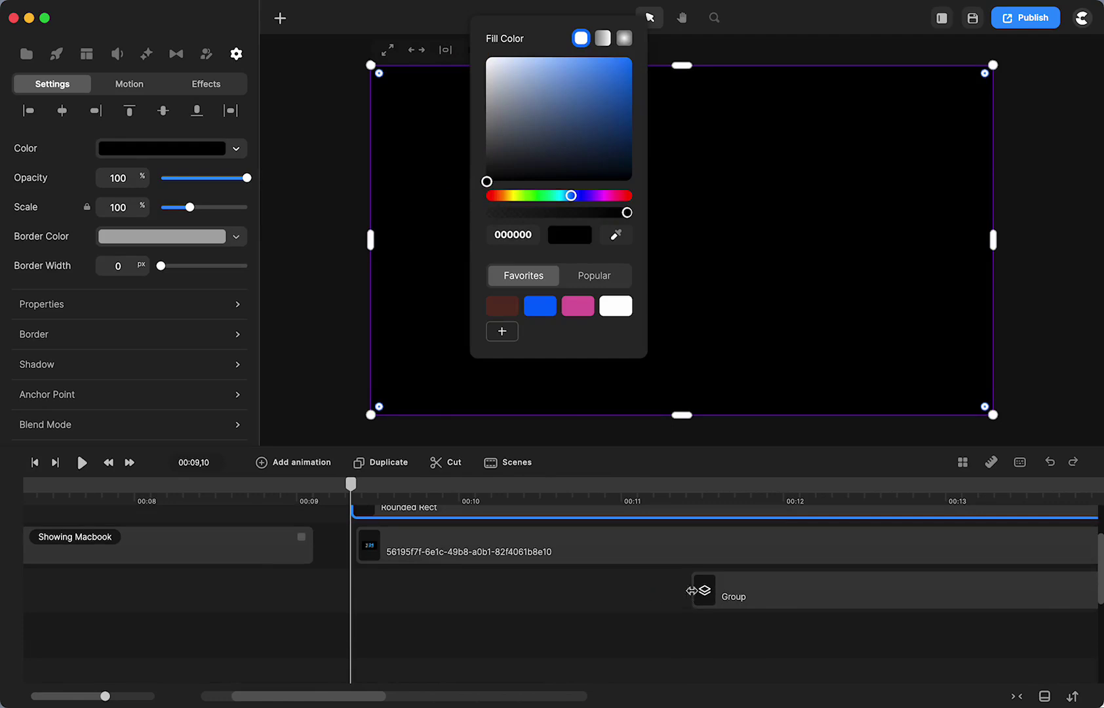
{"action": "left_click", "coordinate": [698, 587]}
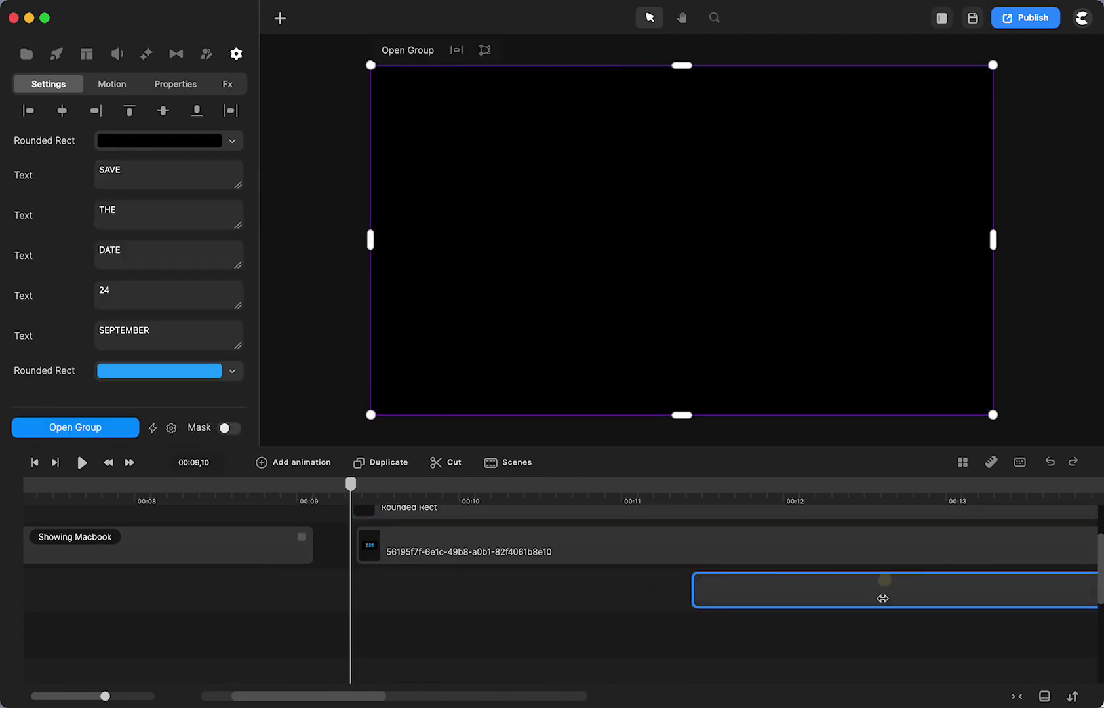
{"action": "key", "text": "Delete"}
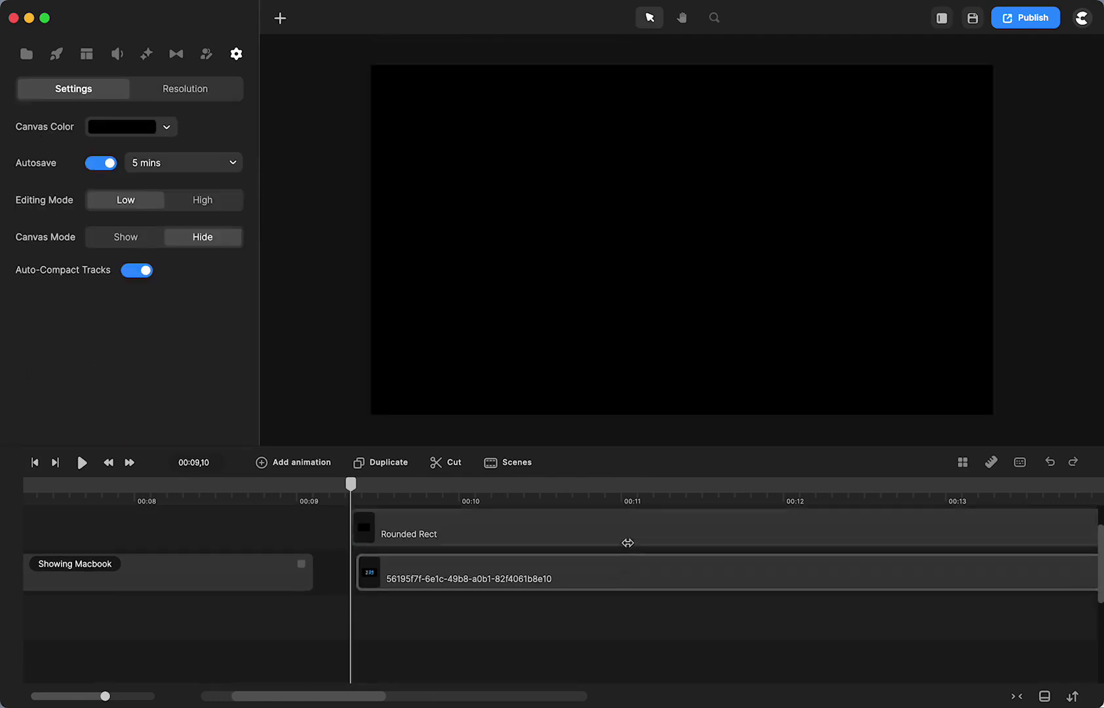
{"action": "left_click_drag", "start_coordinate": [616, 540], "coordinate": [620, 624]}
{"action": "left_click", "coordinate": [496, 498]}
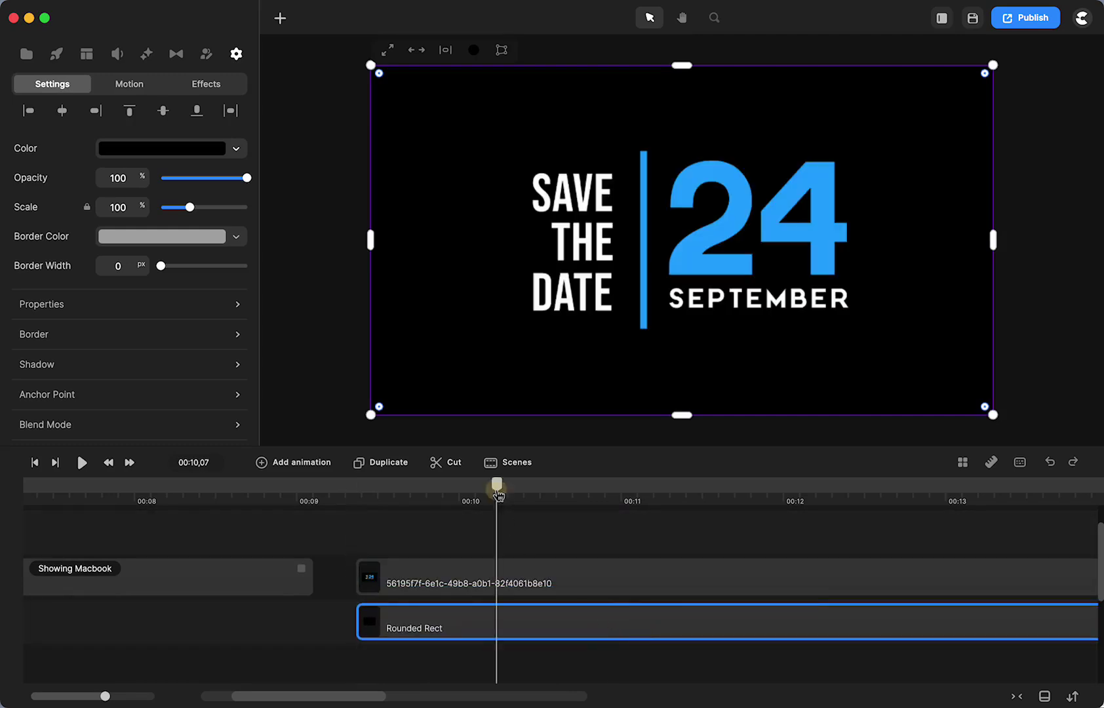
Apply Flip horizontal to the Save the Date image clip, then select it together with the rectangle.
{"action": "left_click", "coordinate": [577, 546]}
{"action": "left_click", "coordinate": [681, 224]}
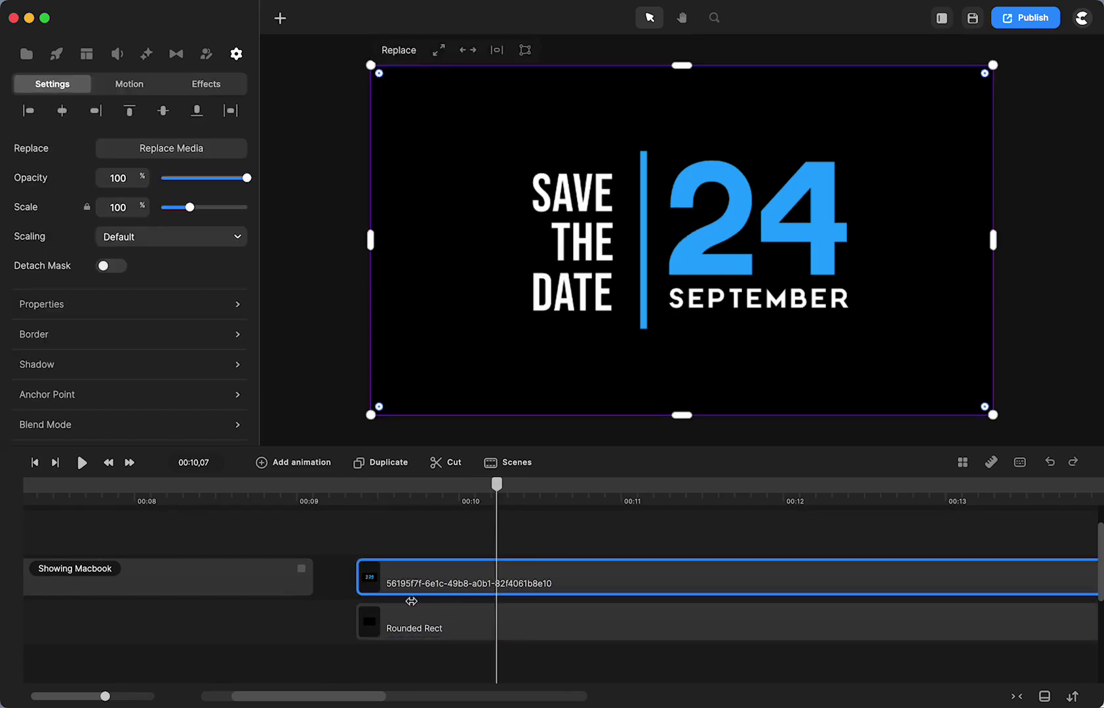
{"action": "left_click", "coordinate": [103, 305]}
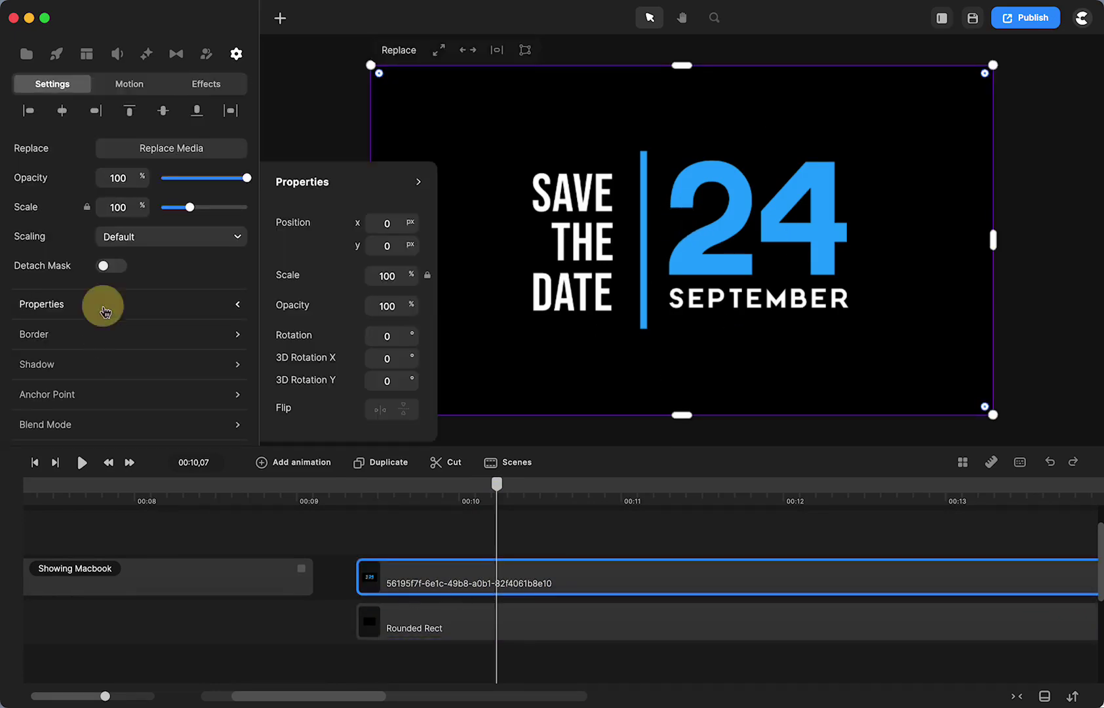
{"action": "left_click", "coordinate": [384, 412]}
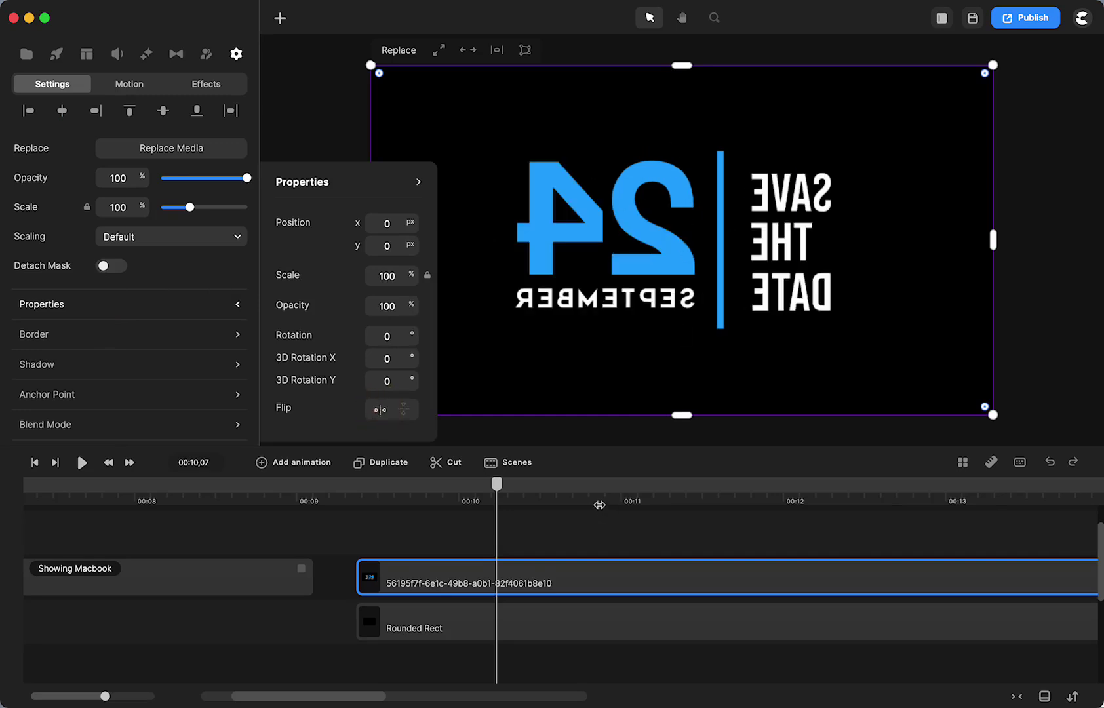
{"action": "left_click", "coordinate": [598, 541]}
{"action": "left_click_drag", "start_coordinate": [571, 529], "coordinate": [592, 621]}
Group the mirrored image with the black rectangle and take a snapshot of the group.
{"action": "right_click", "coordinate": [592, 623]}
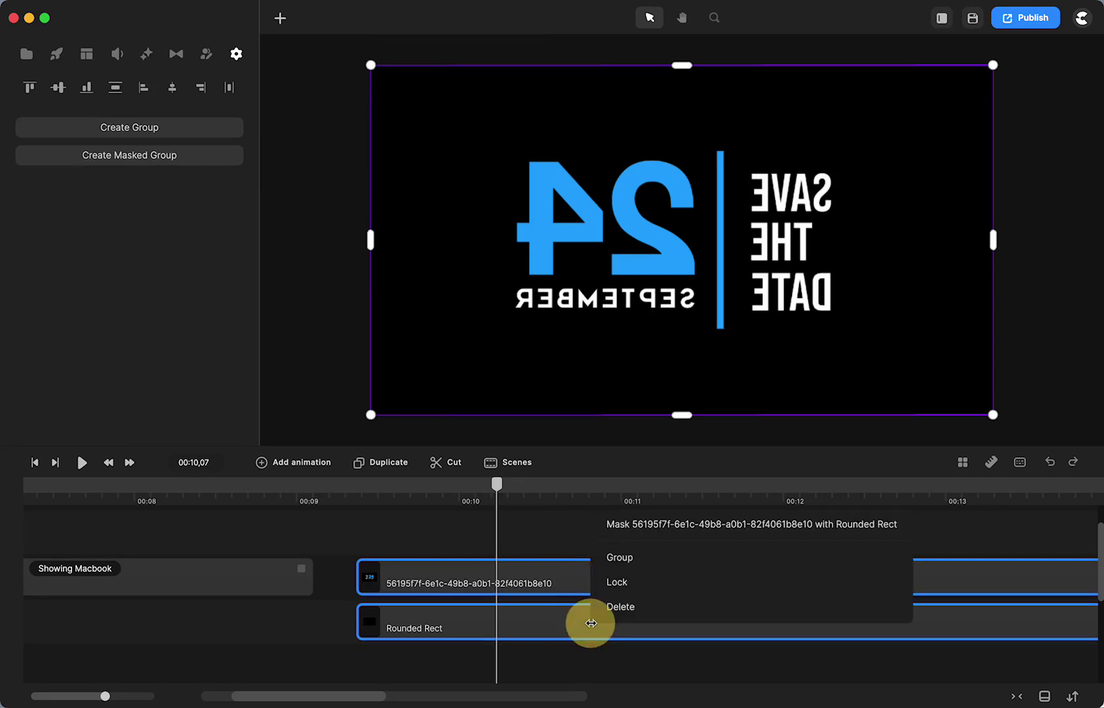
{"action": "left_click", "coordinate": [619, 561]}
{"action": "right_click", "coordinate": [531, 535]}
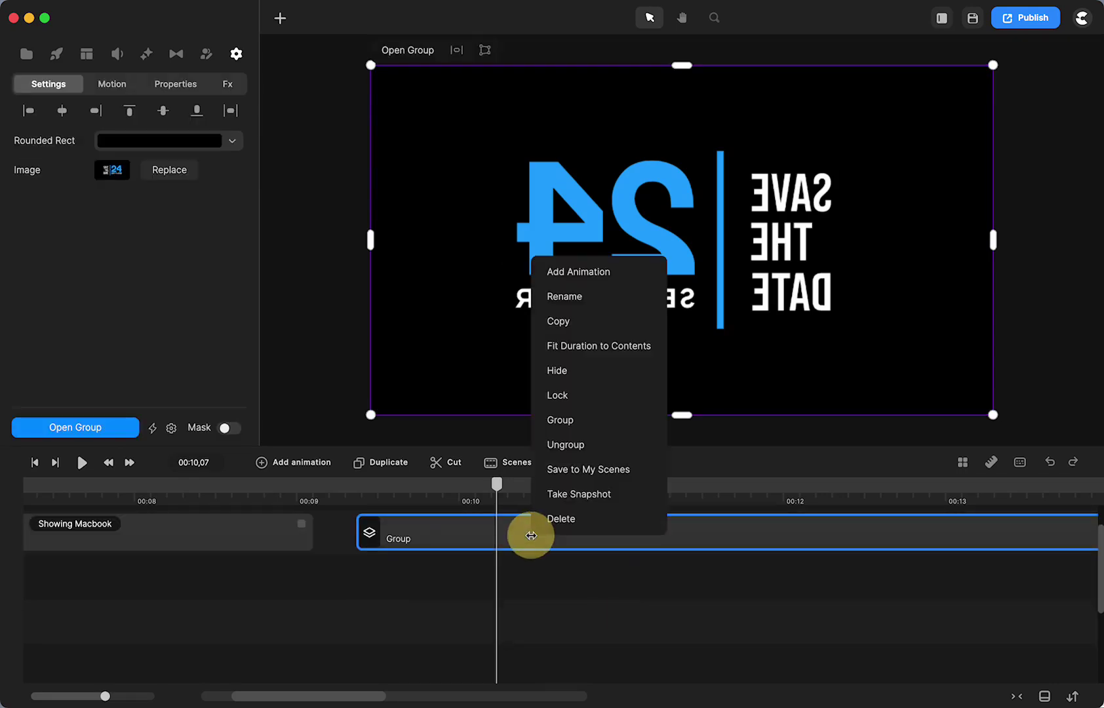
{"action": "left_click", "coordinate": [565, 496]}
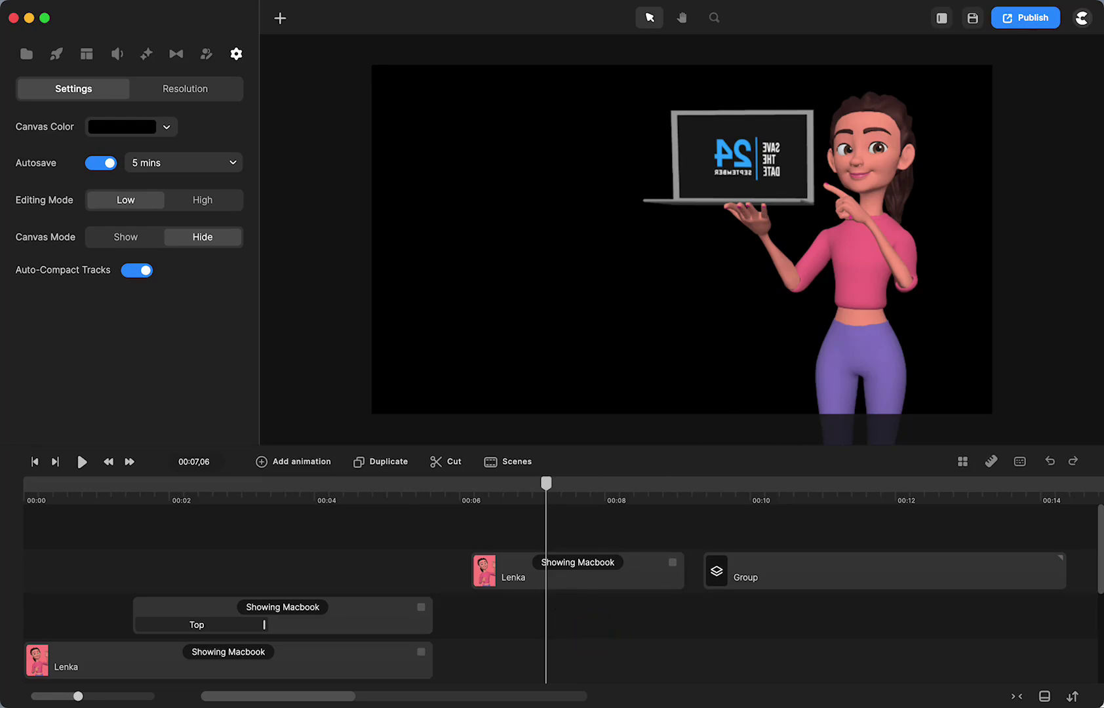
Replace Lenka's Laptop Screen image with the mirrored Save the Date snapshot from project media.
{"action": "left_click", "coordinate": [26, 53]}
{"action": "scroll", "coordinate": [197, 302], "scroll_direction": "down", "scroll_amount": 3}
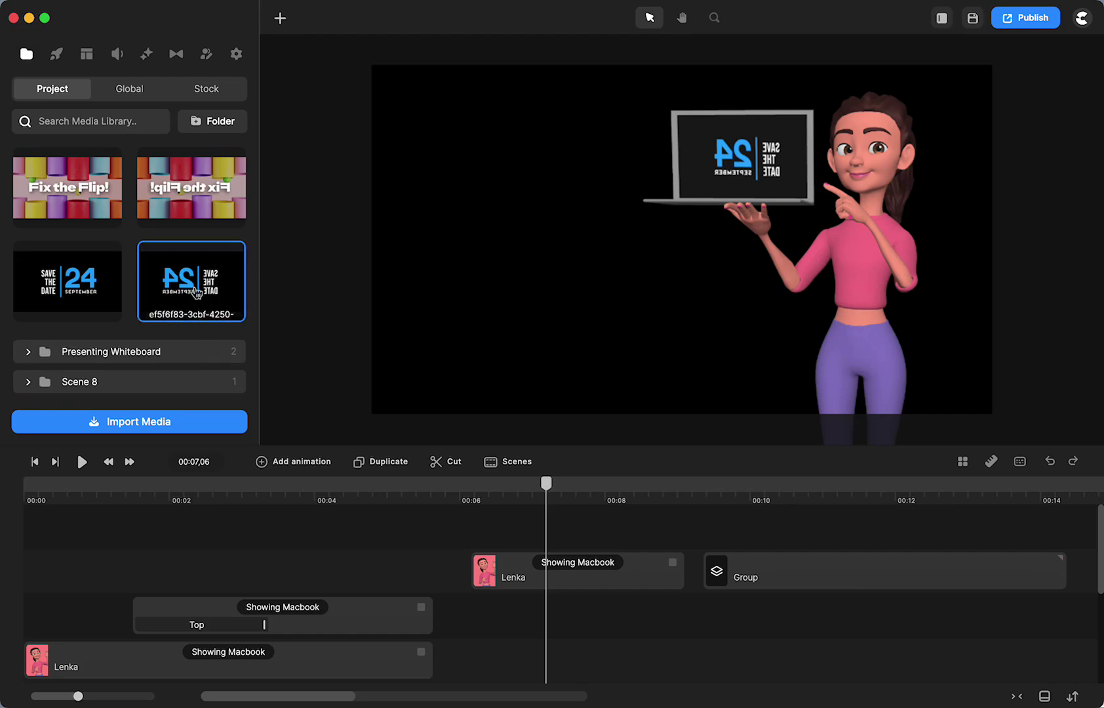
{"action": "left_click", "coordinate": [568, 578]}
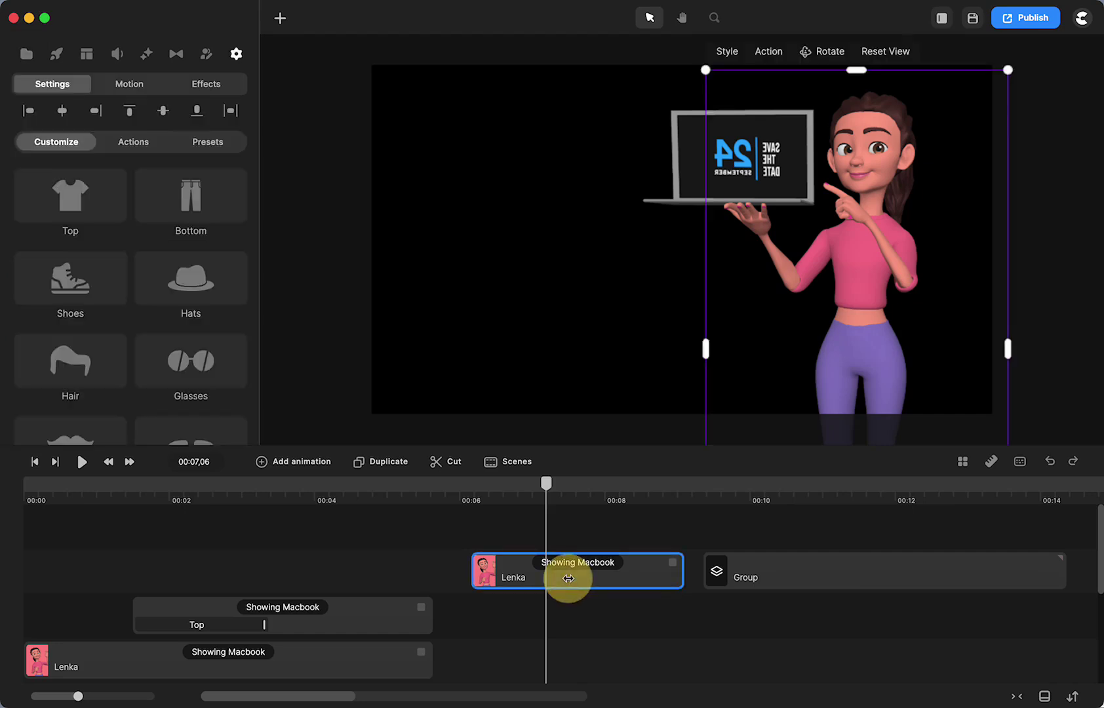
{"action": "scroll", "coordinate": [200, 241], "scroll_direction": "down", "scroll_amount": 5}
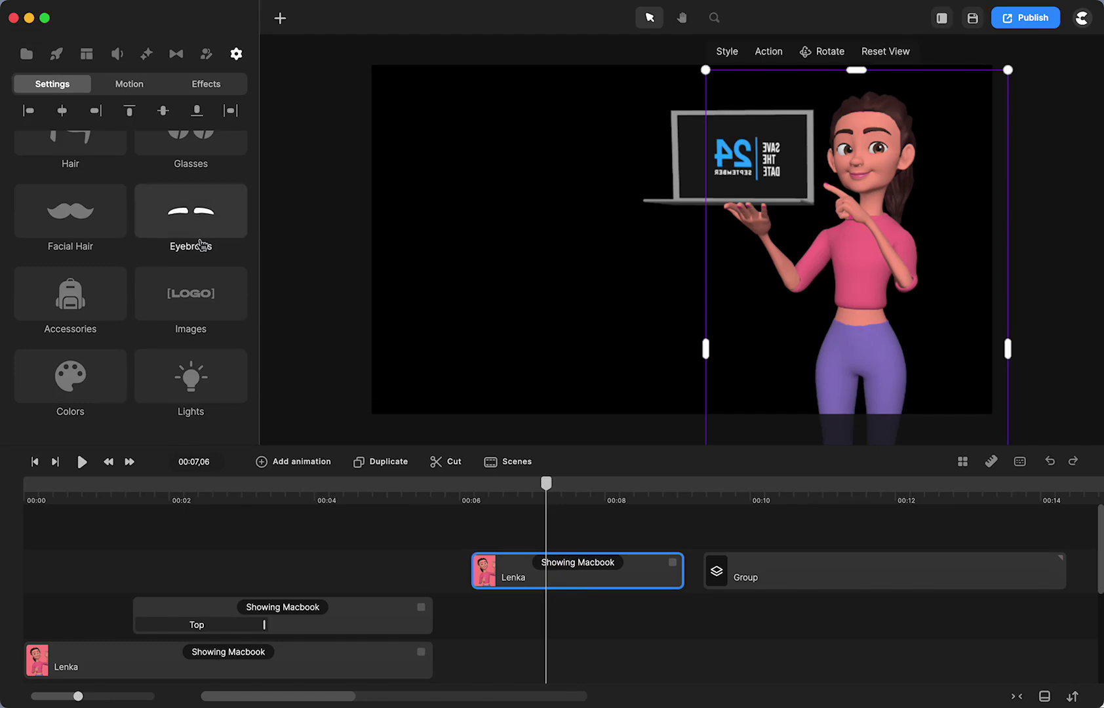
{"action": "left_click", "coordinate": [205, 313]}
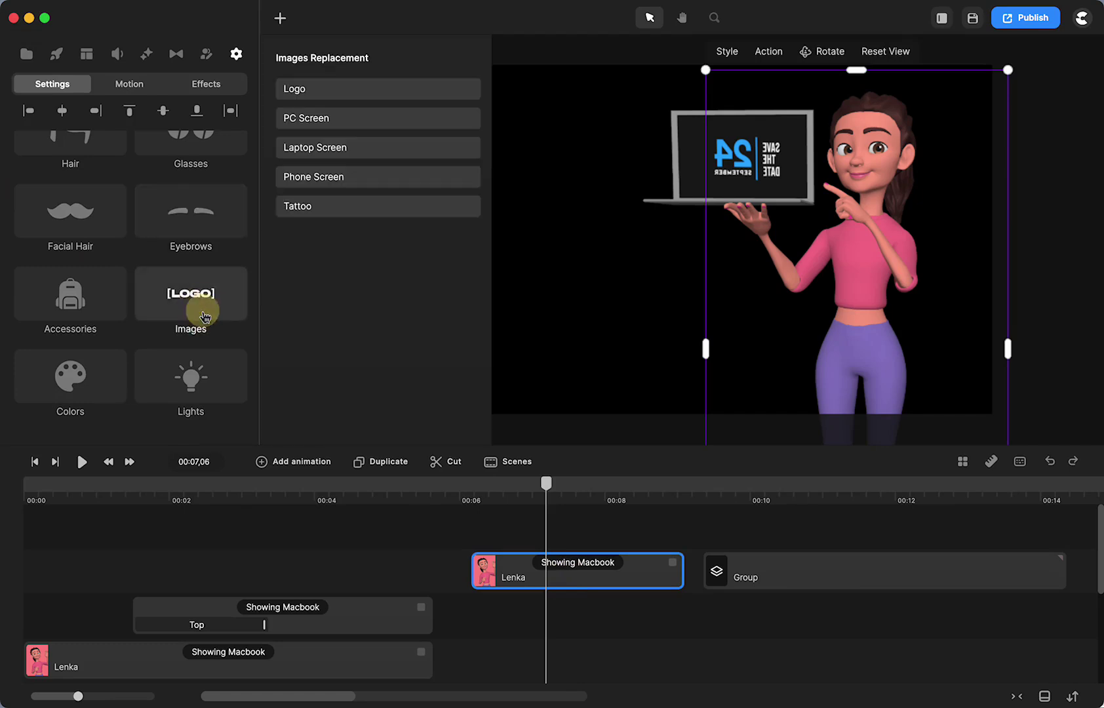
{"action": "left_click", "coordinate": [326, 149]}
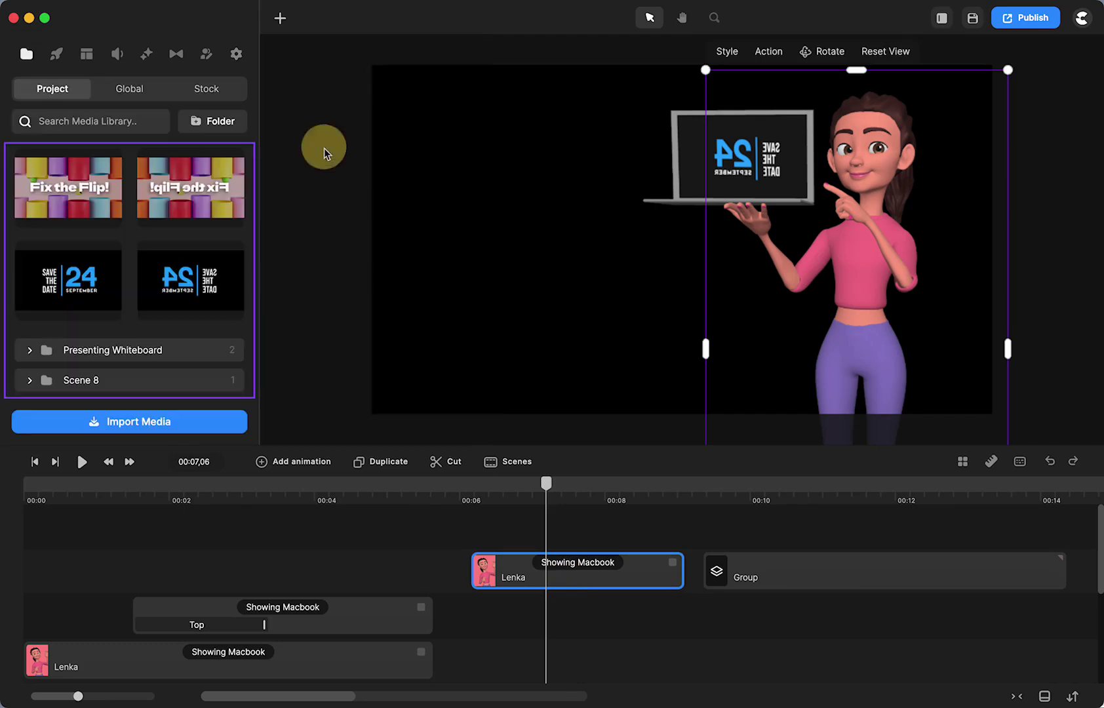
{"action": "left_click", "coordinate": [205, 294]}
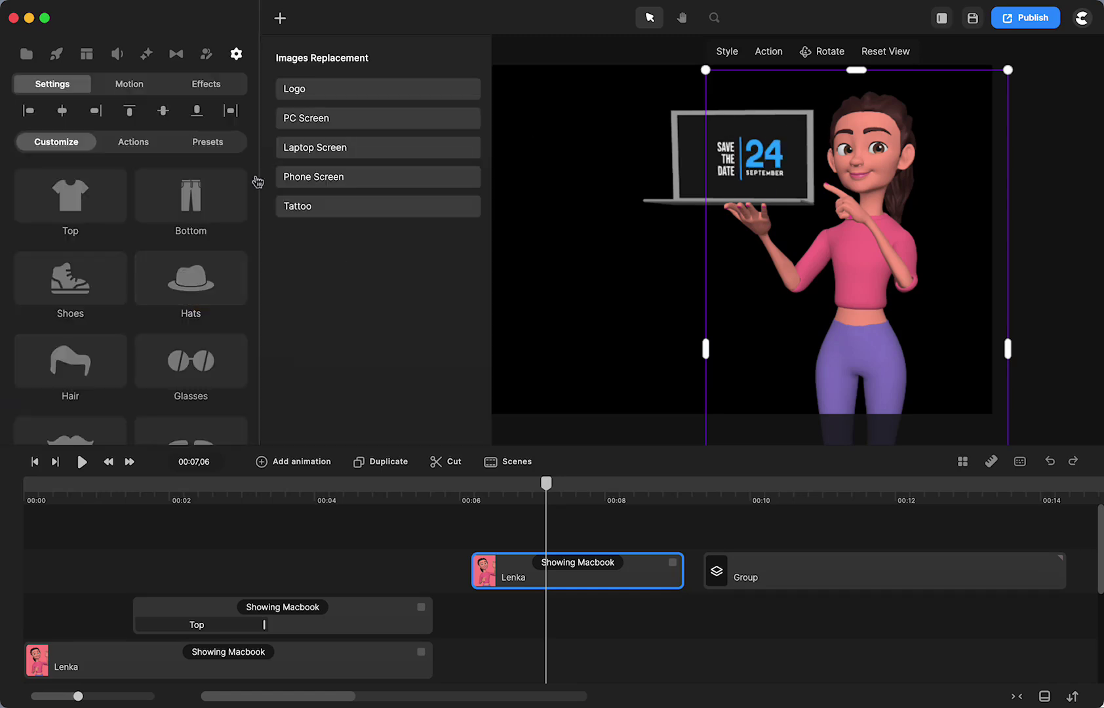
Change Lenka's top from the pink crop top to TShirt Big Logo.
{"action": "left_click", "coordinate": [82, 195]}
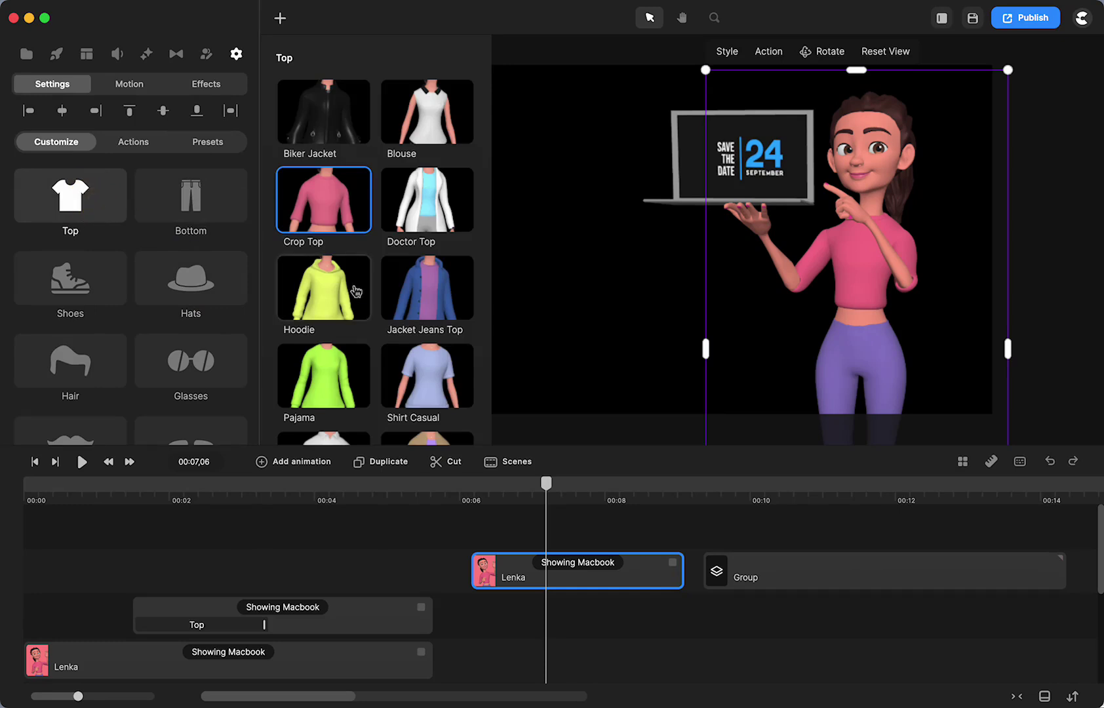
{"action": "scroll", "coordinate": [356, 292], "scroll_direction": "down", "scroll_amount": 7}
{"action": "left_click", "coordinate": [459, 320]}
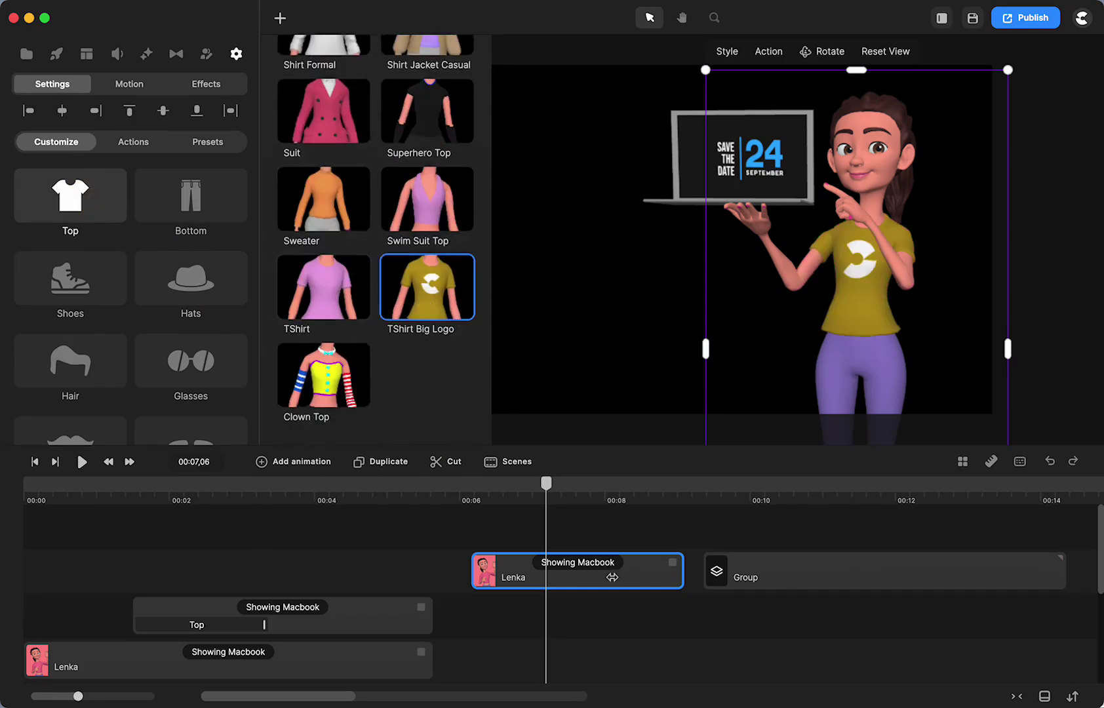
{"action": "left_click", "coordinate": [618, 626]}
{"action": "left_click", "coordinate": [502, 568]}
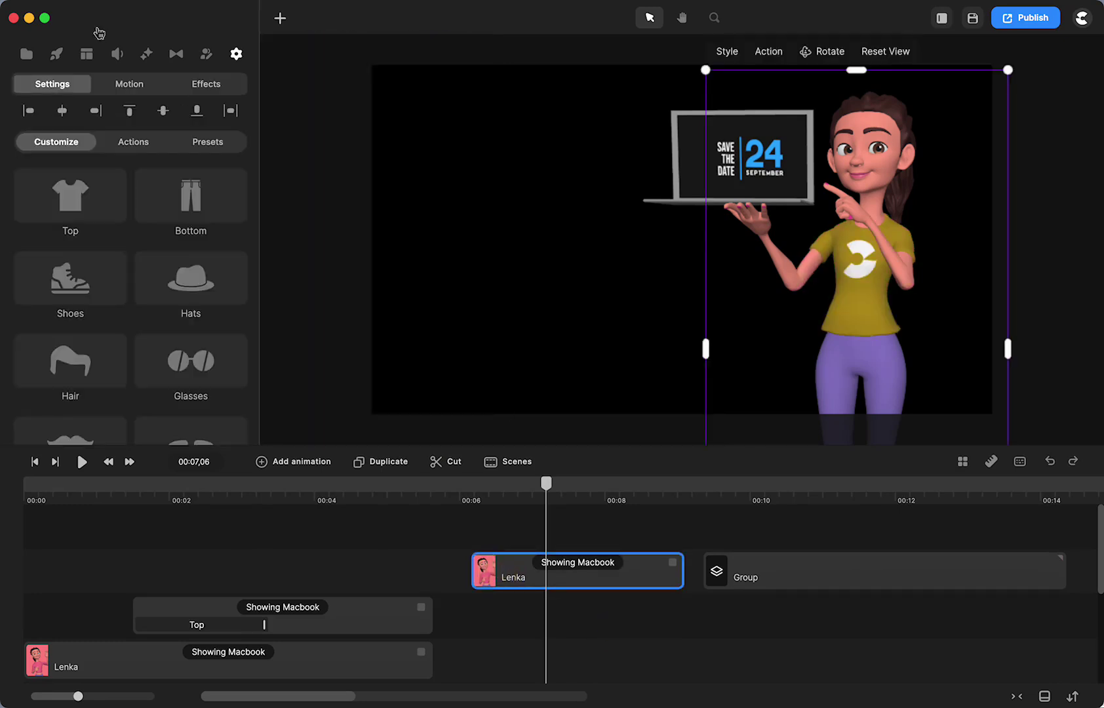
{"action": "left_click", "coordinate": [27, 51]}
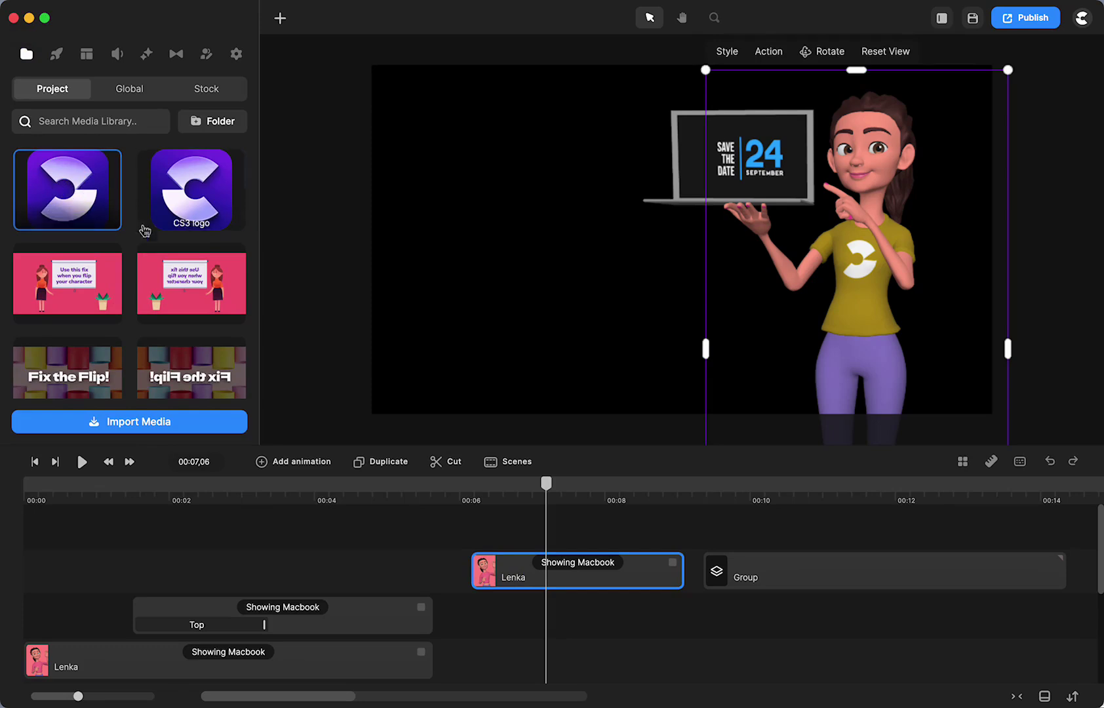
Swap the Logo image on Lenka's T-shirt for the CS3 logo from project media.
{"action": "left_click", "coordinate": [562, 591]}
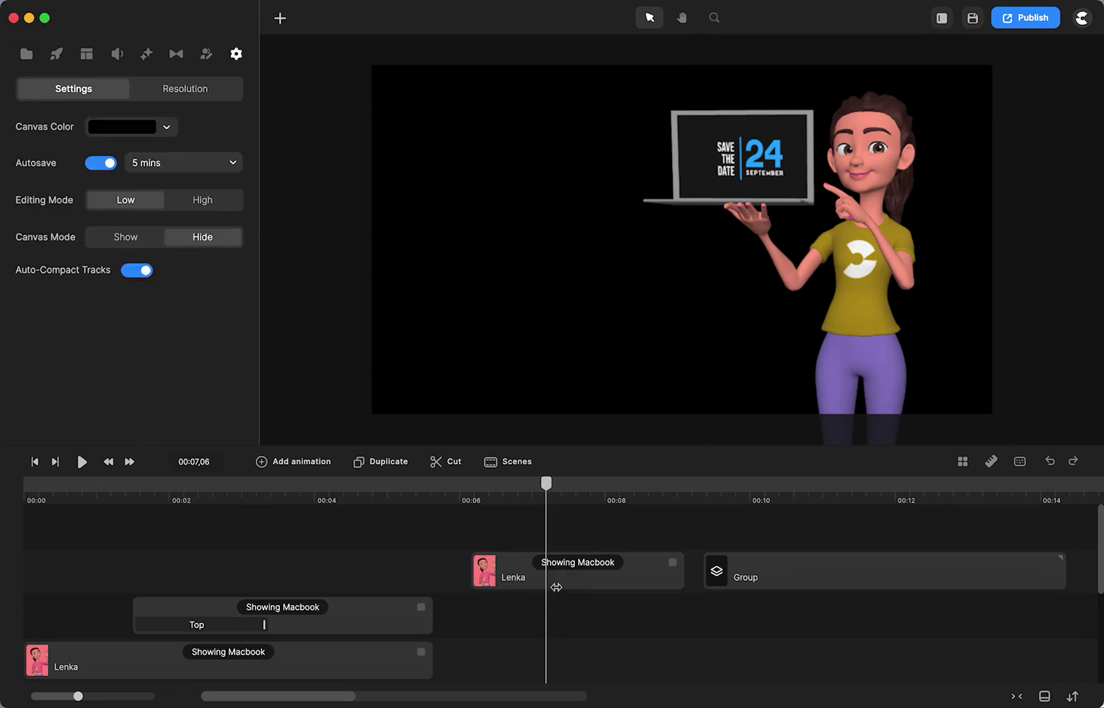
{"action": "left_click", "coordinate": [530, 565]}
{"action": "scroll", "coordinate": [132, 276], "scroll_direction": "down", "scroll_amount": 5}
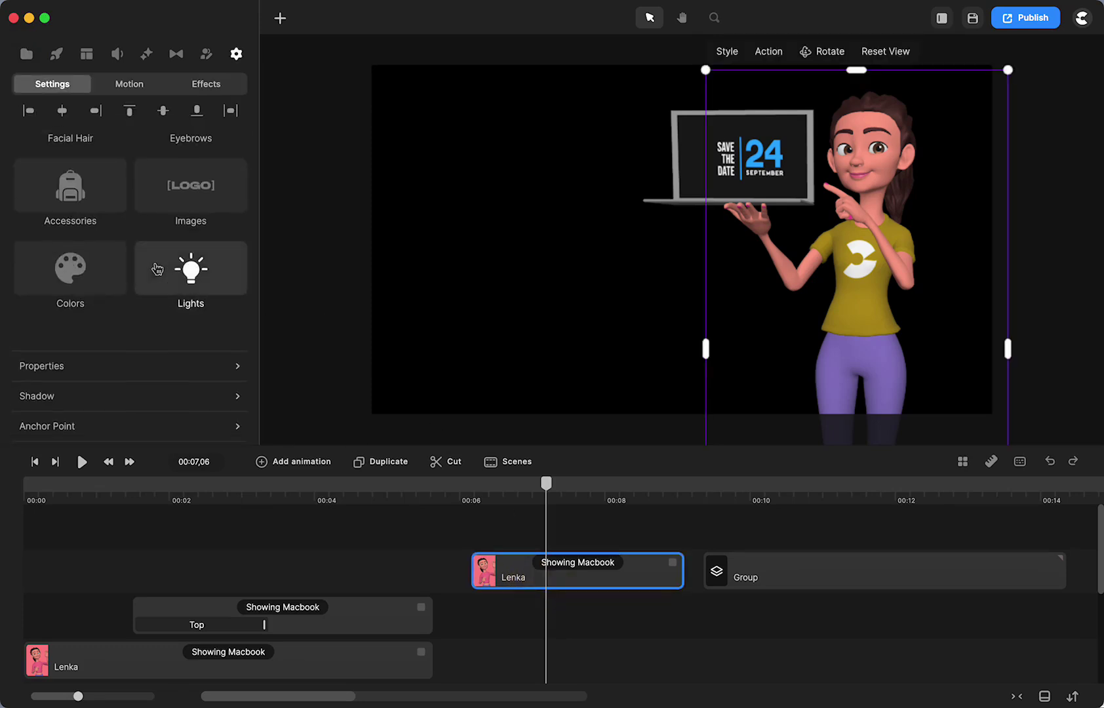
{"action": "left_click", "coordinate": [189, 184]}
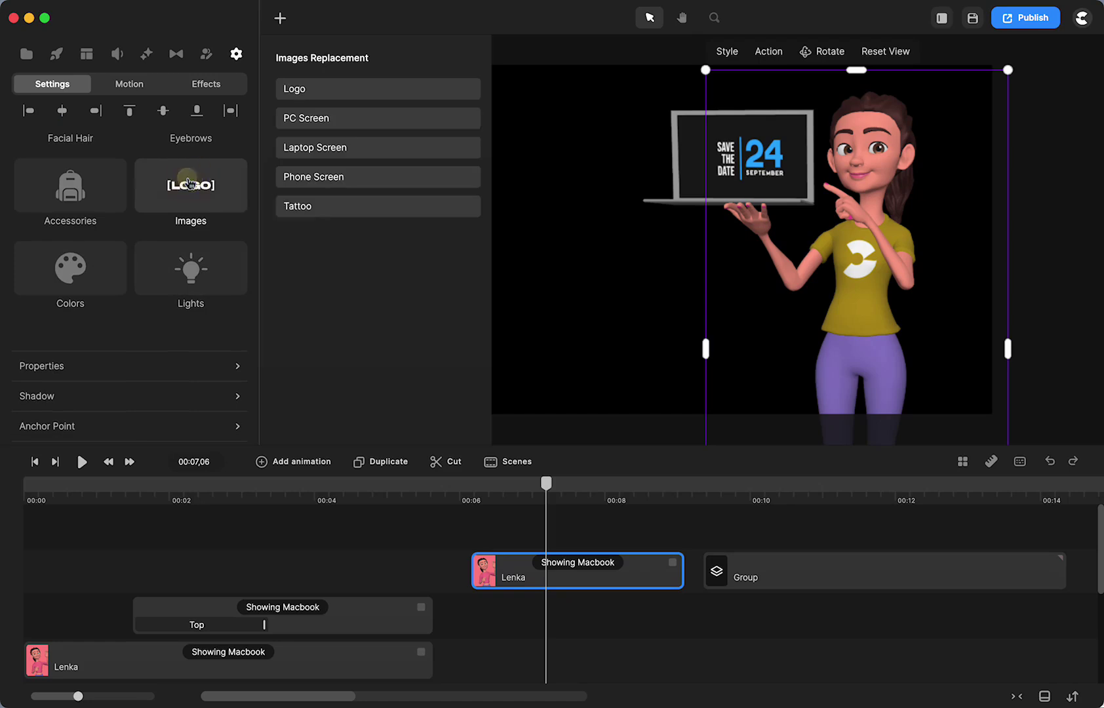
{"action": "left_click", "coordinate": [304, 89]}
{"action": "left_click", "coordinate": [96, 200]}
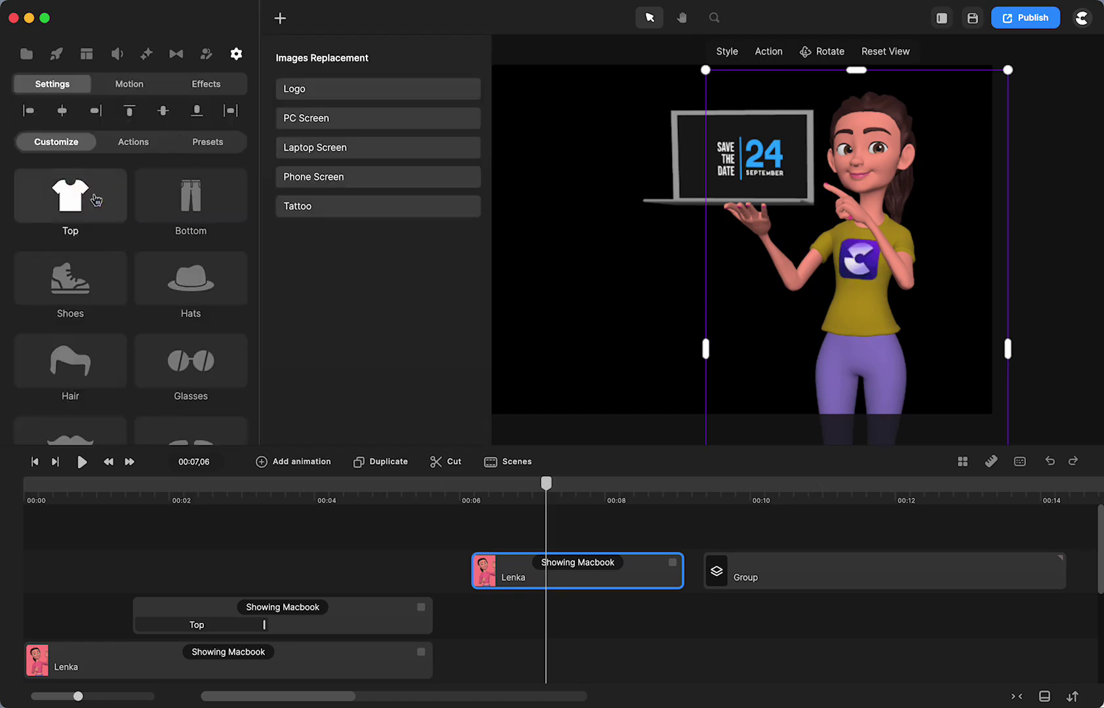
Deselect the clip and scrub the playhead to 00:03,17 to view the three-presenter office scene.
{"action": "left_click", "coordinate": [691, 638]}
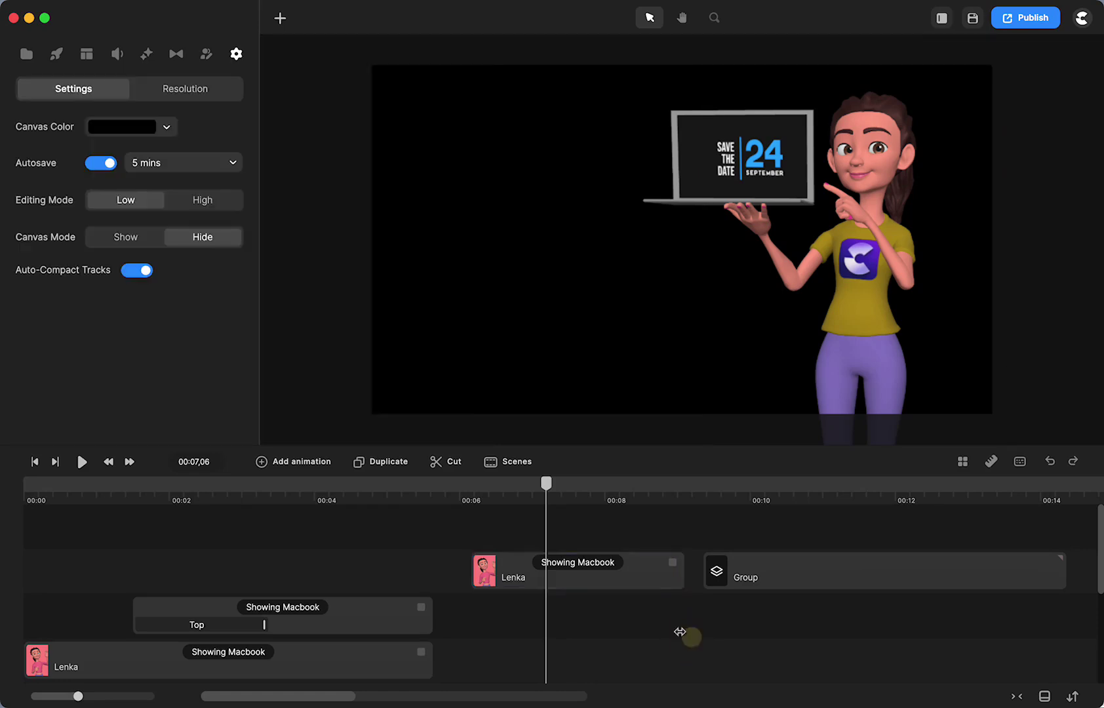
{"action": "left_click", "coordinate": [197, 492]}
{"action": "left_click_drag", "start_coordinate": [198, 492], "coordinate": [282, 521]}
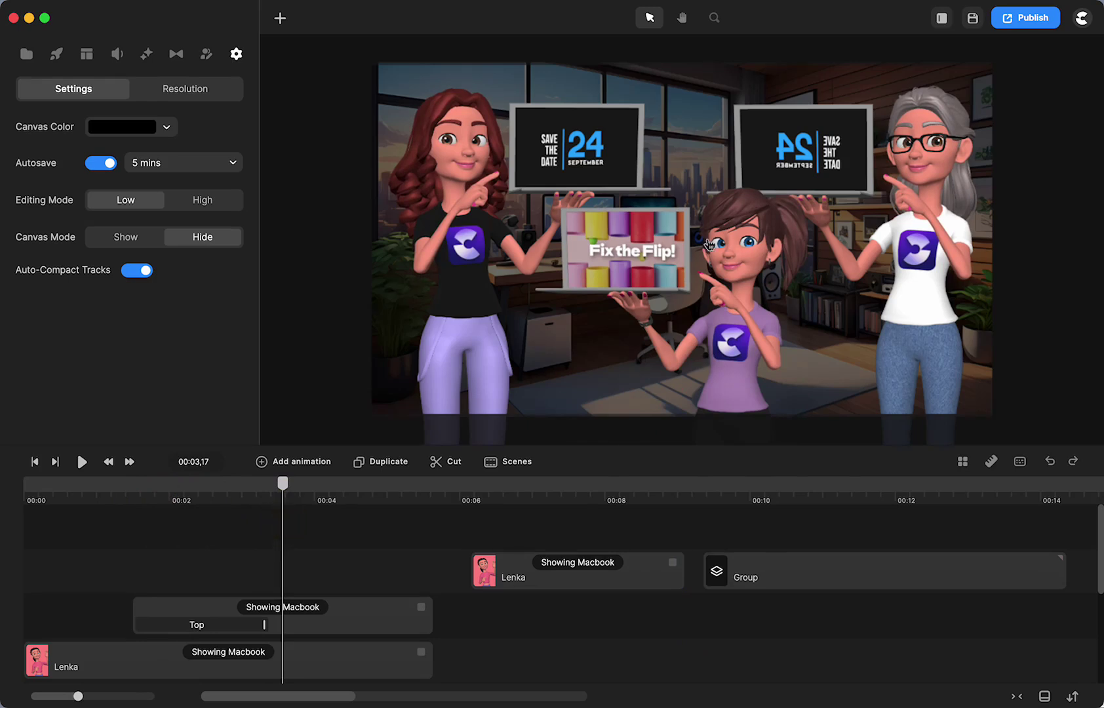